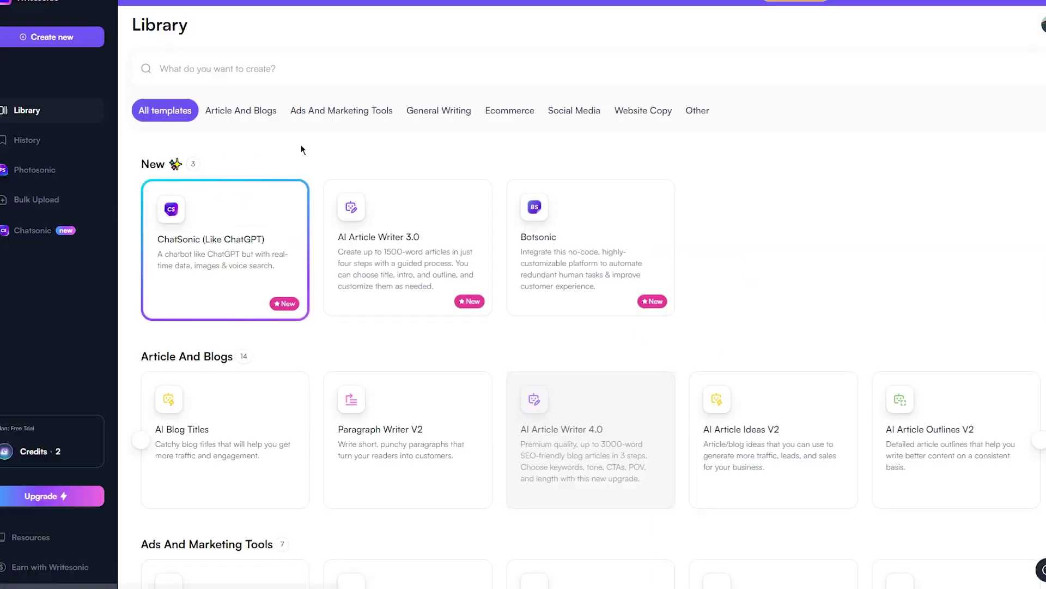
- Open the AI Article Writer 3.0 template, then return to the Library
scroll(360, 207, down, 1)
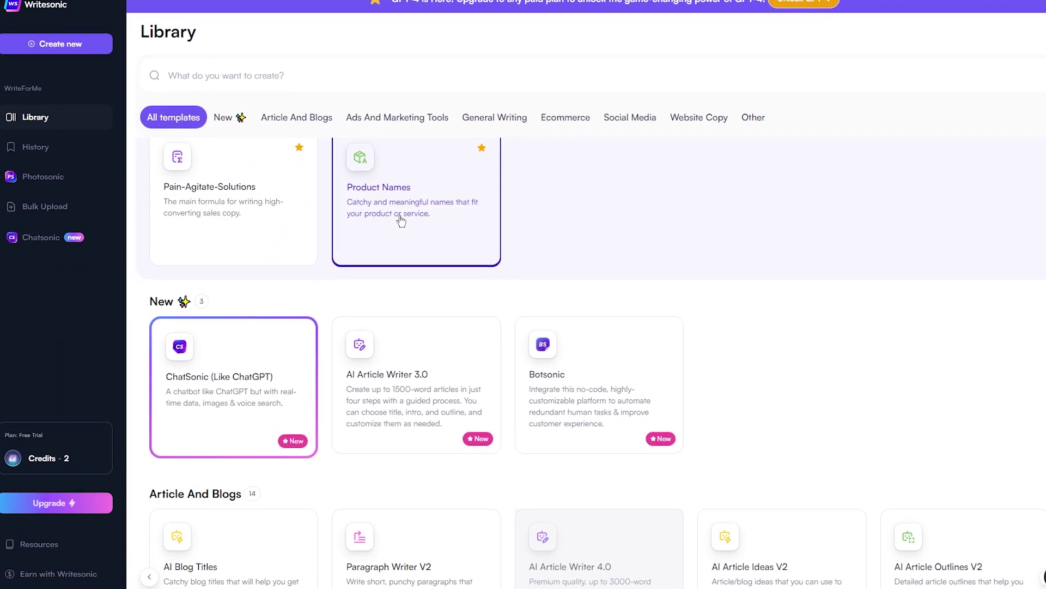
click(419, 395)
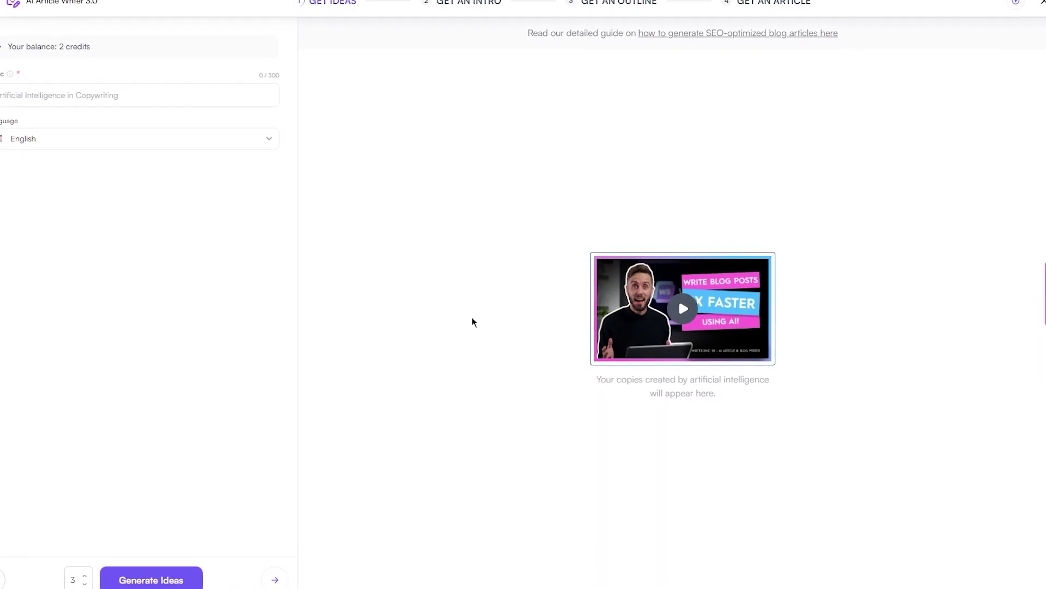
key(Escape)
- Scroll down to the generated weight-loss Instagram plans, the first one 221 words long
scroll(374, 281, down, 5)
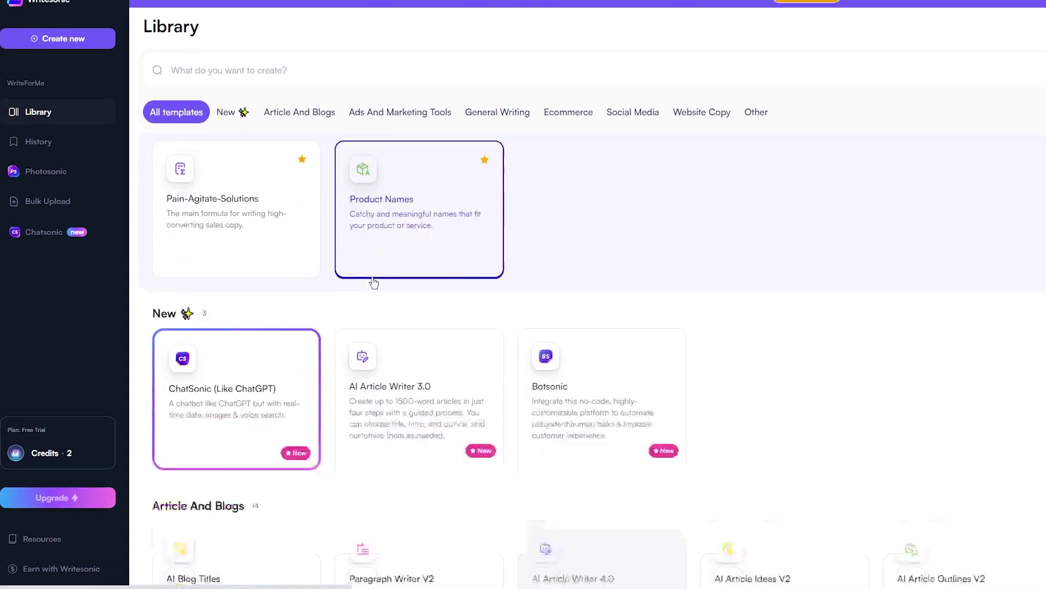
scroll(523, 338, down, 4)
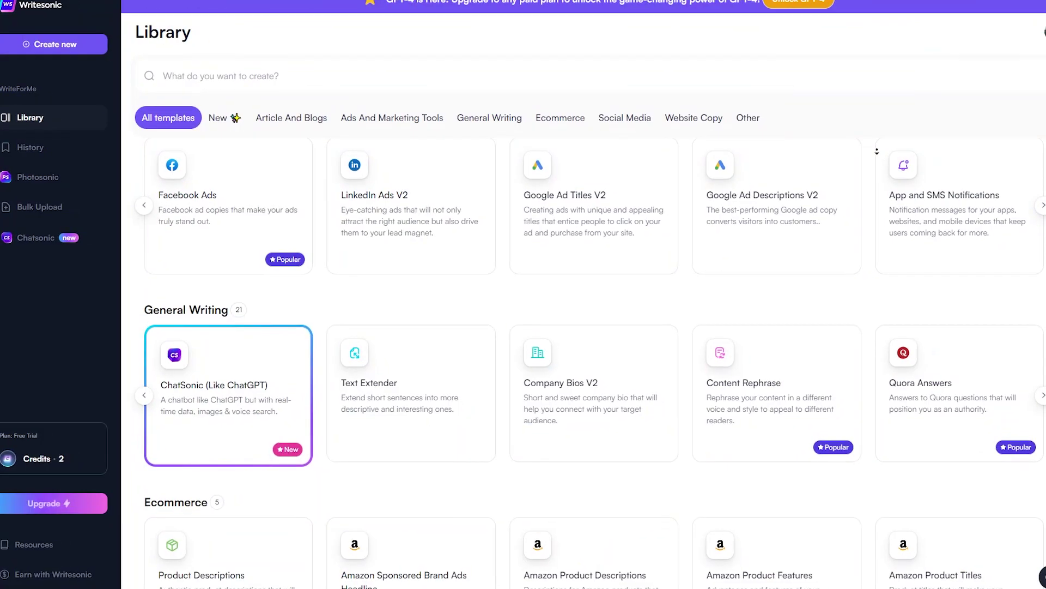
scroll(869, 146, down, 1)
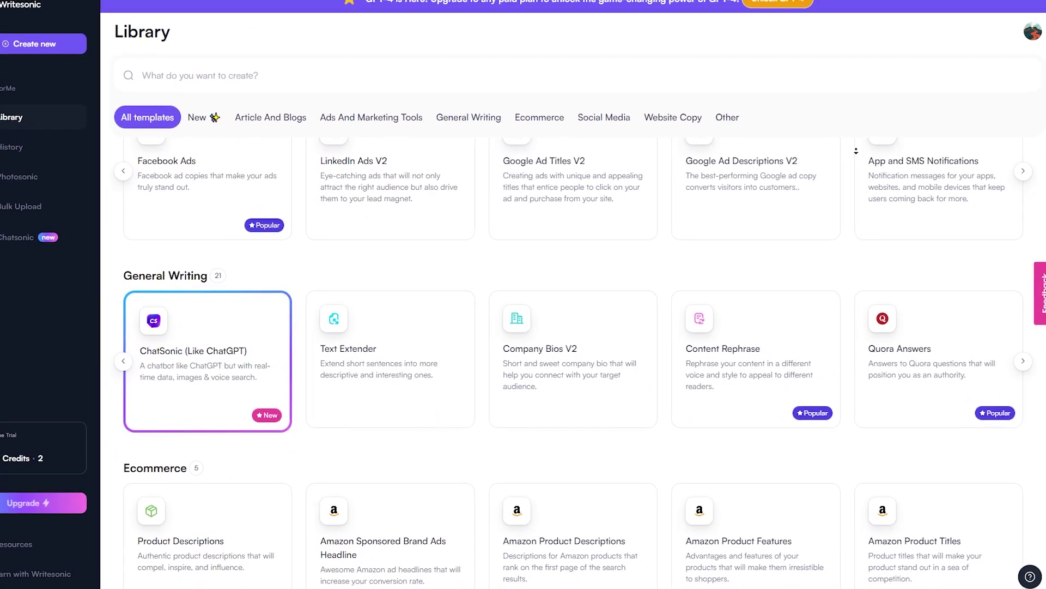
scroll(860, 154, down, 1)
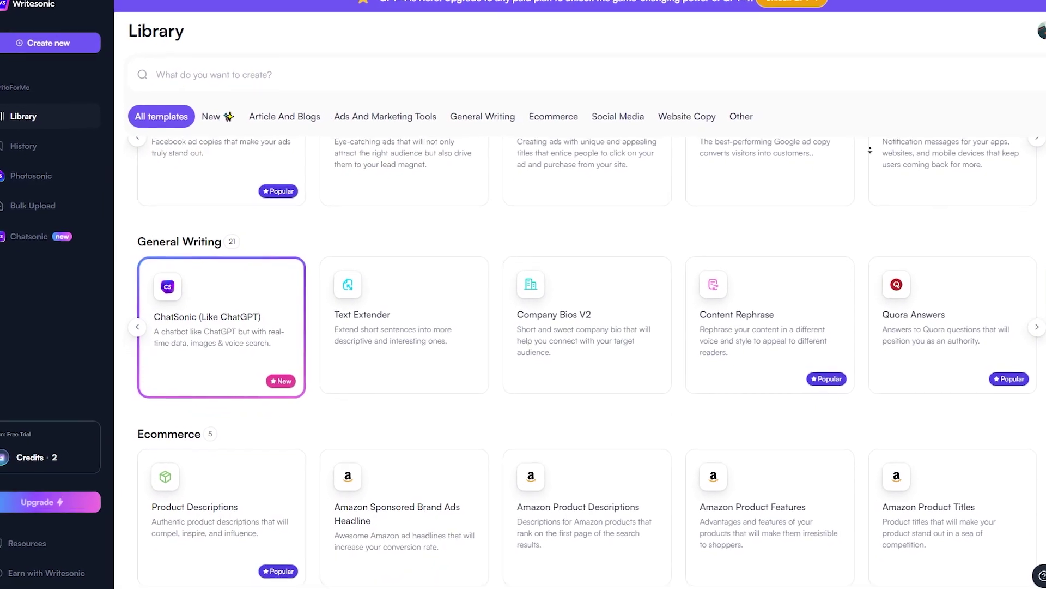
scroll(874, 143, down, 1)
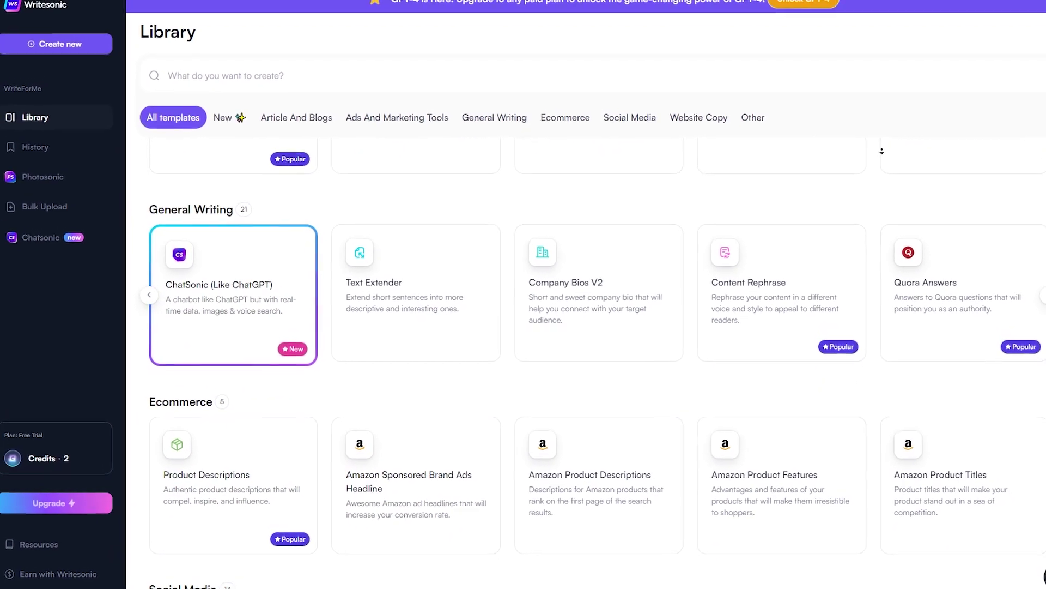
scroll(877, 151, down, 1)
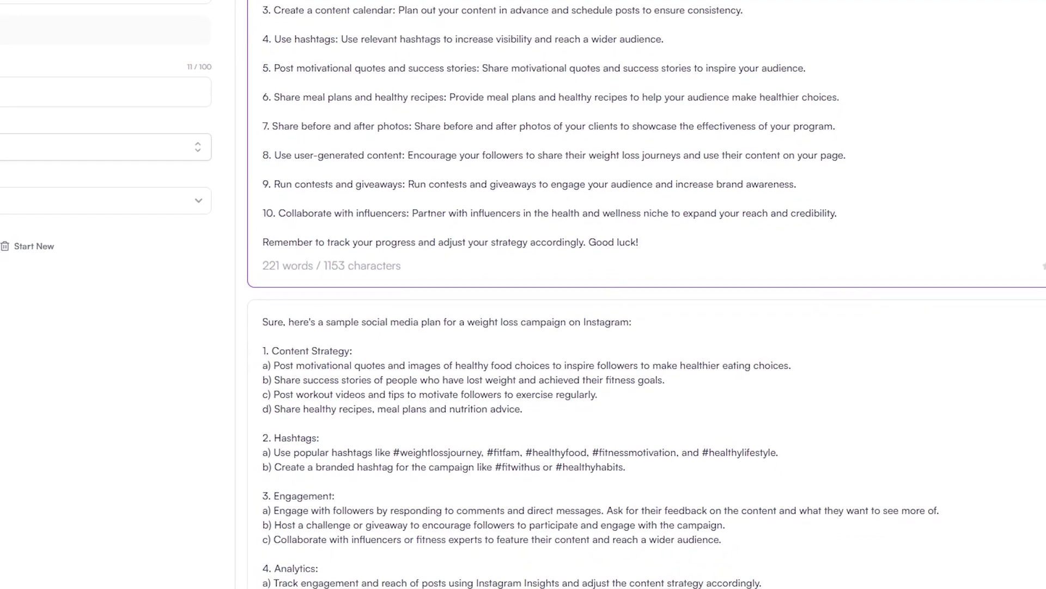
- Scroll through the generated output and reach the sign-up page offering 10,000 free words
scroll(643, 294, down, 1)
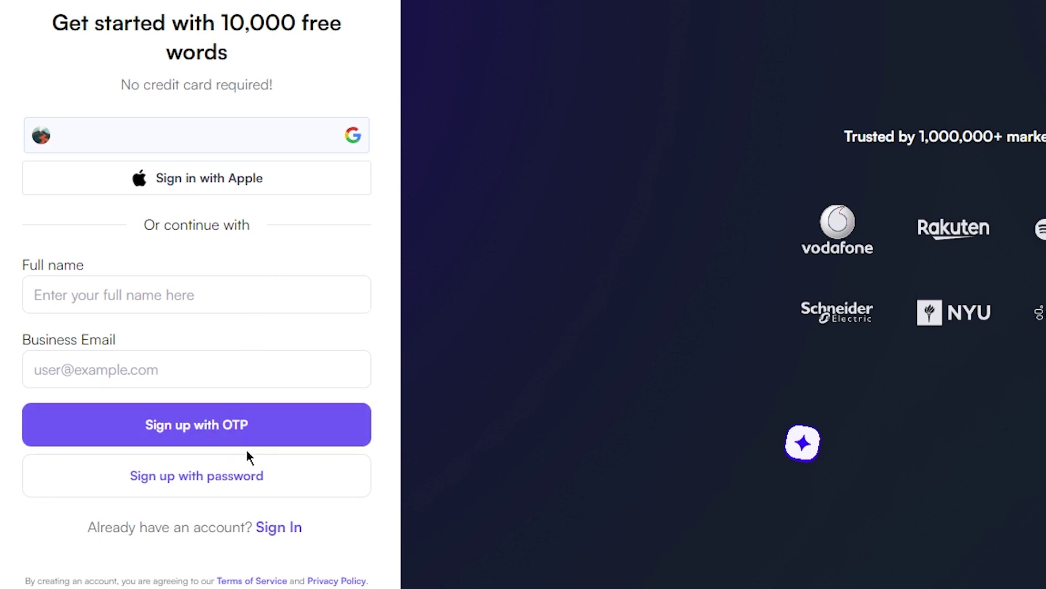
- Choose 'Sign up with password' to reveal the Password and Confirm Password fields
click(286, 476)
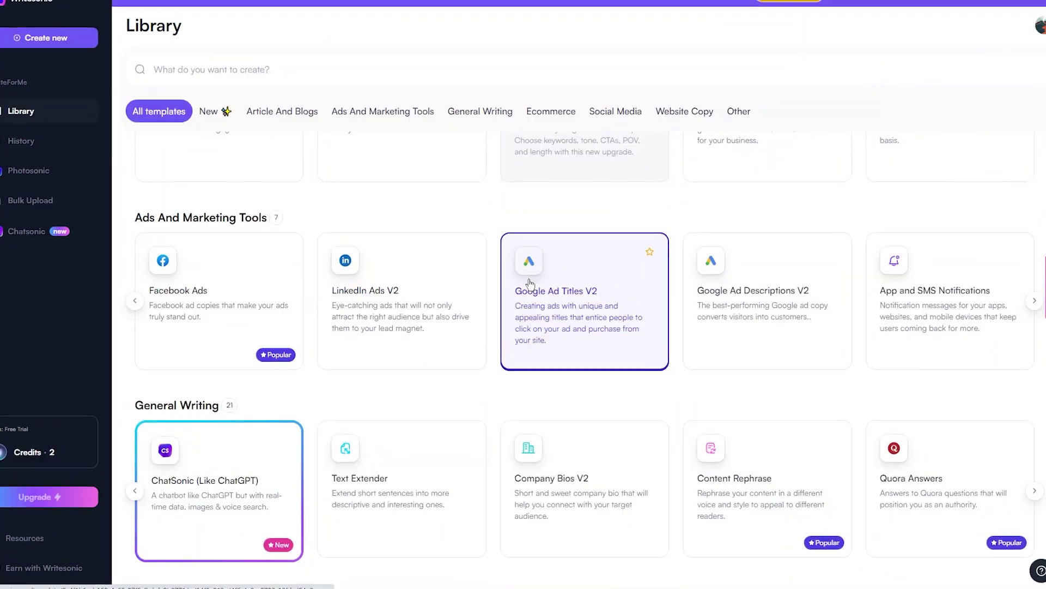
- Search the Library for 'blog' to list six templates, including AI Blog Titles
scroll(874, 96, down, 1)
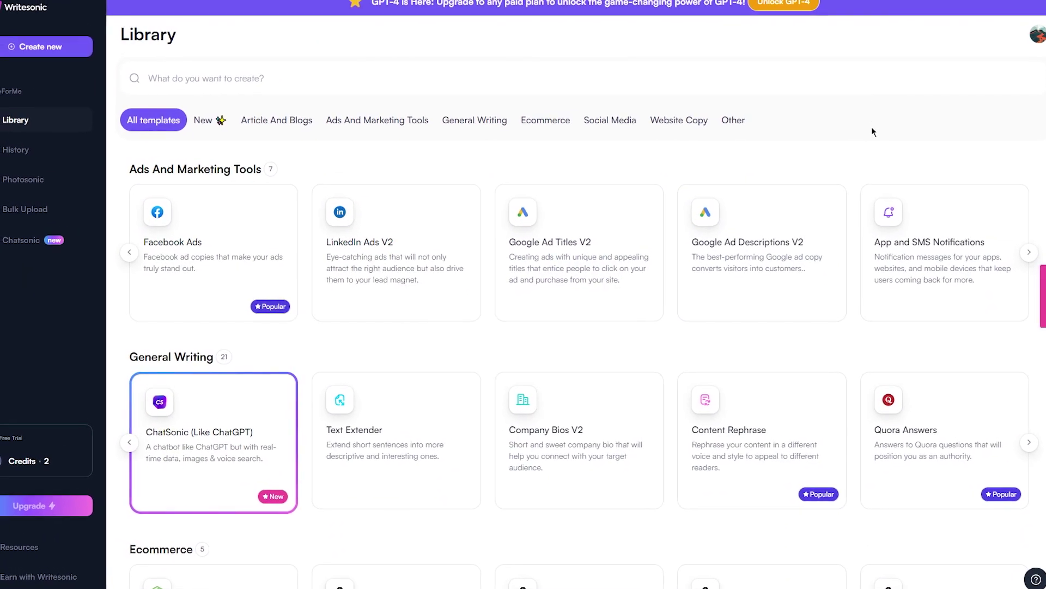
middle_click(863, 138)
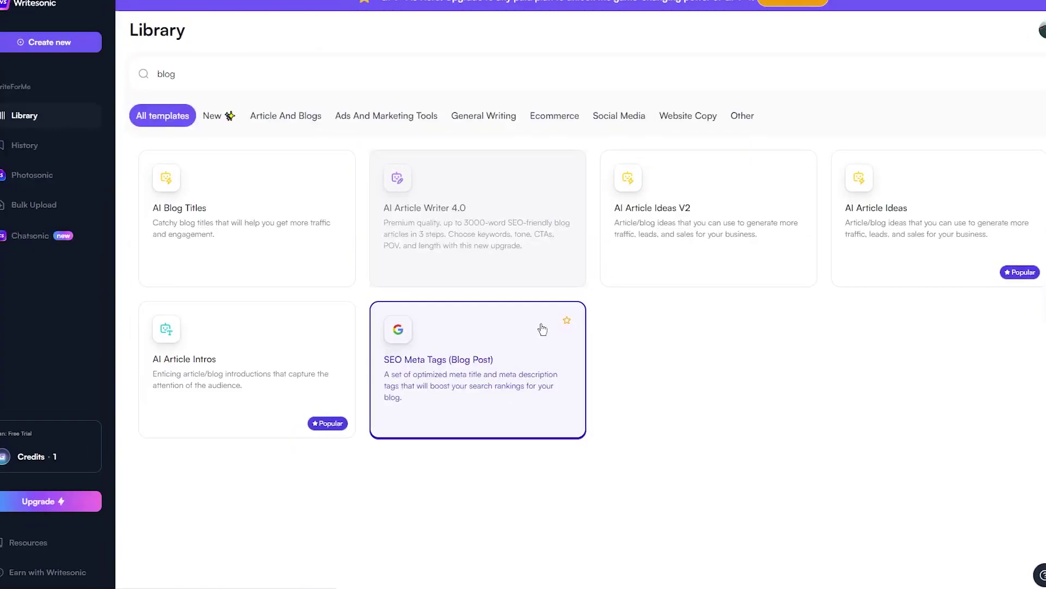
- Open the AI Blog Titles card from the 'blog' search results
mouse_move(498, 236)
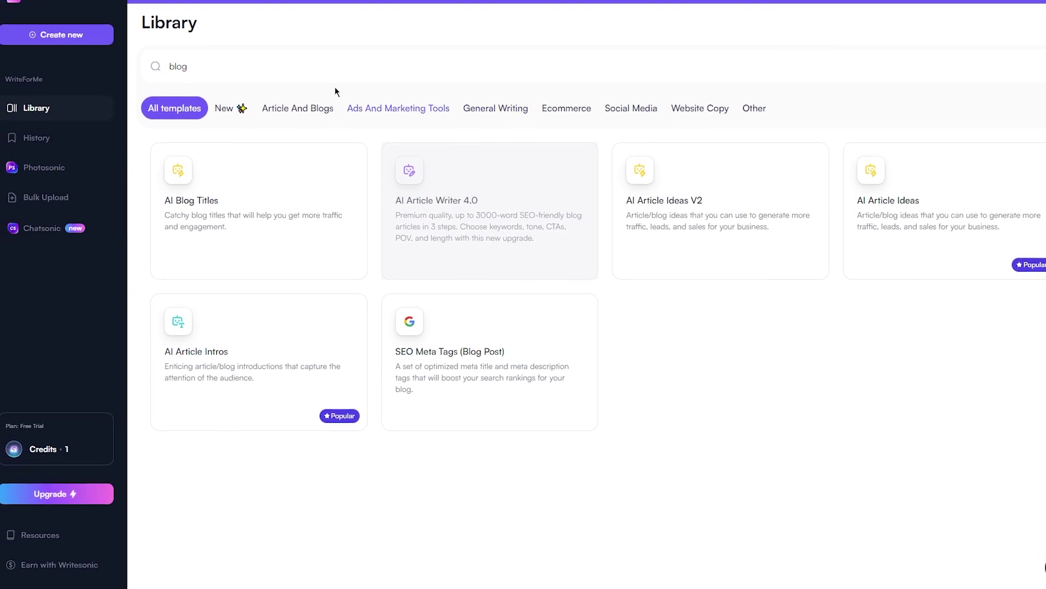
mouse_move(459, 151)
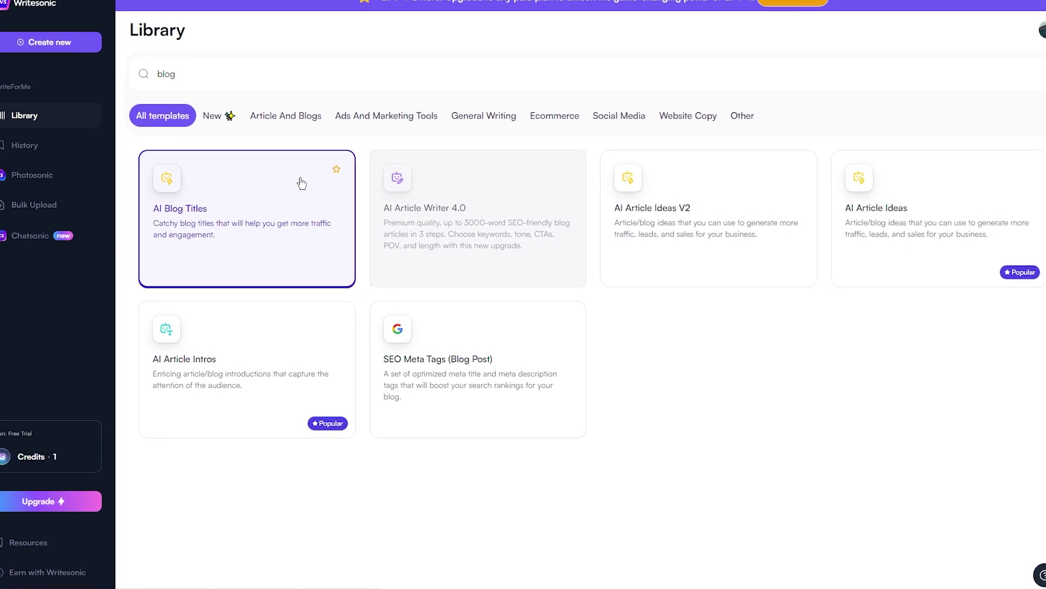
mouse_move(460, 165)
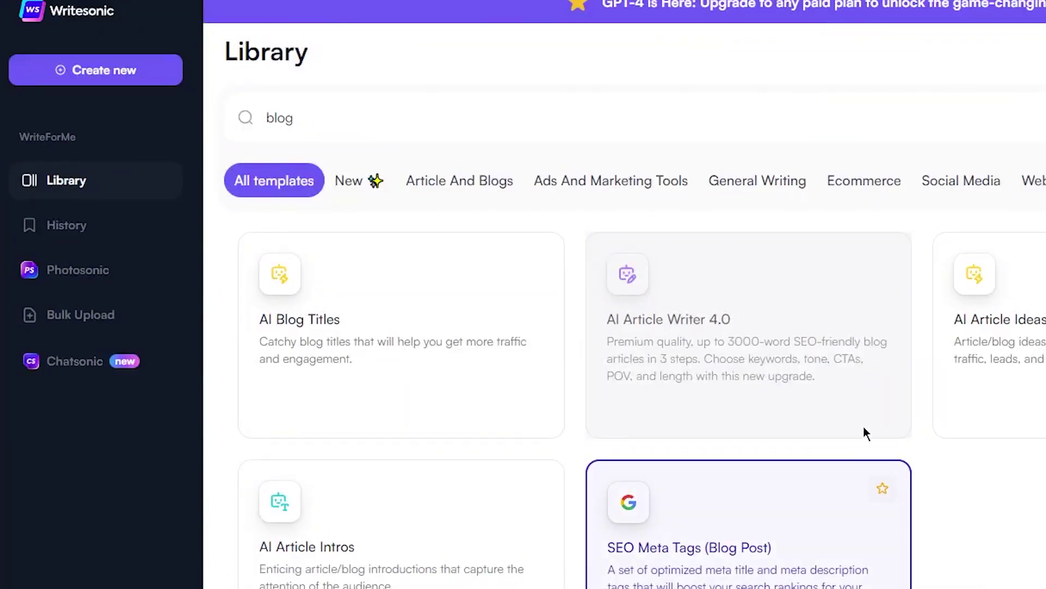
click(459, 391)
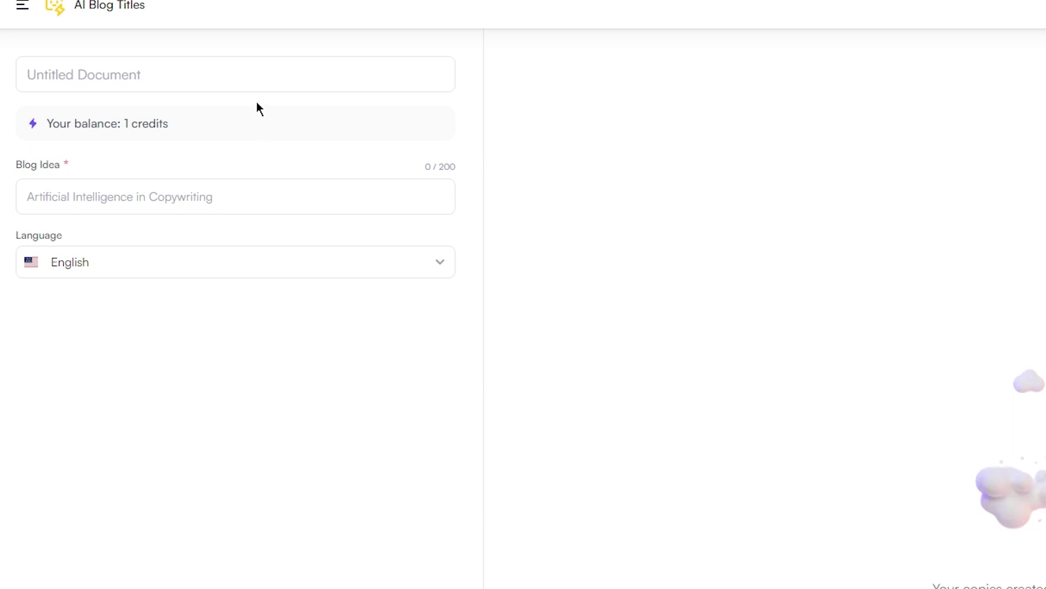
- Title the document 'Making Money Online' and generate blog titles for the idea 'Affiliate marketing'
click(256, 81)
text(Making Money Online)
click(212, 187)
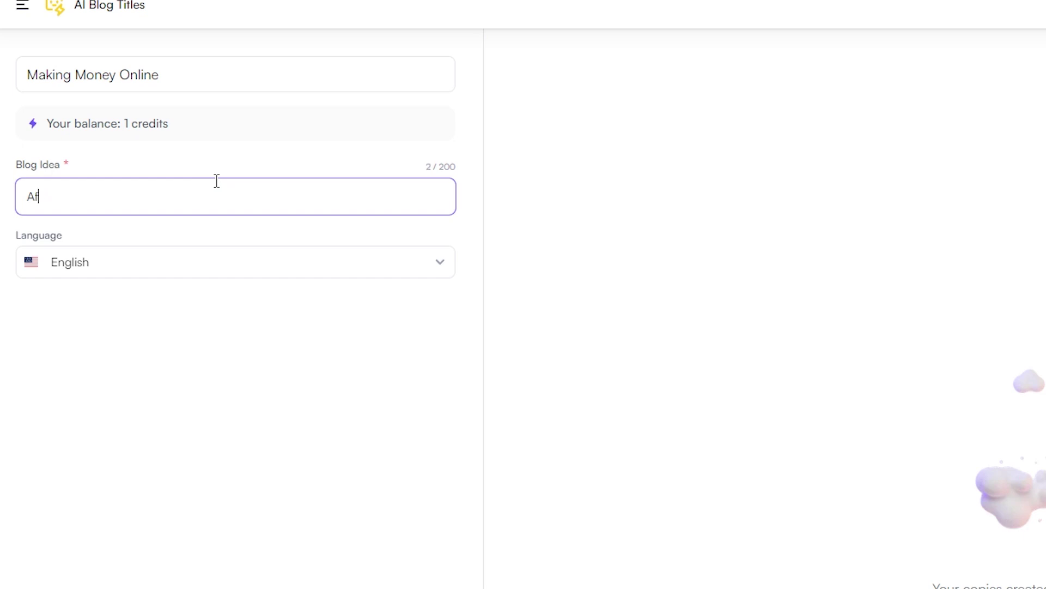
text(Affiliate mark)
text(eting)
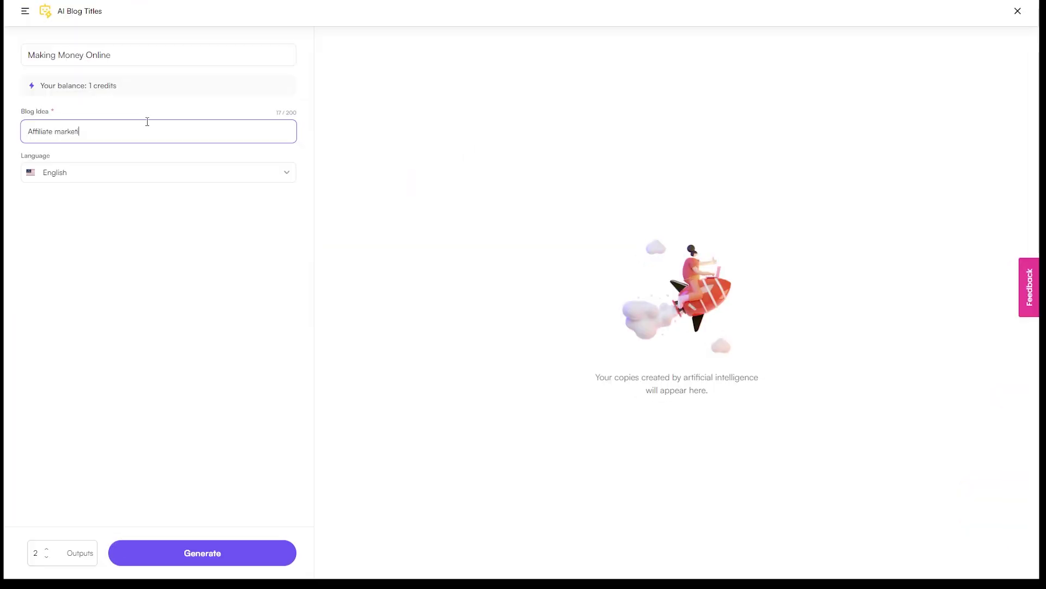
click(282, 556)
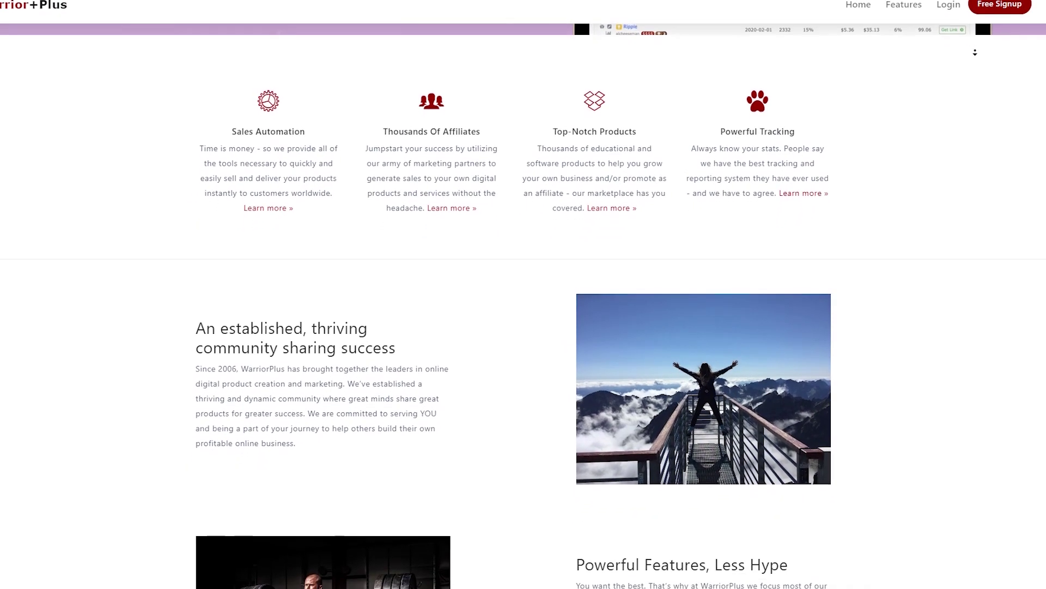
- Scroll to today's WarriorPlus Top Sellers, led by Ink AI, AIContentFly and BrainBox
scroll(975, 52, down, 2)
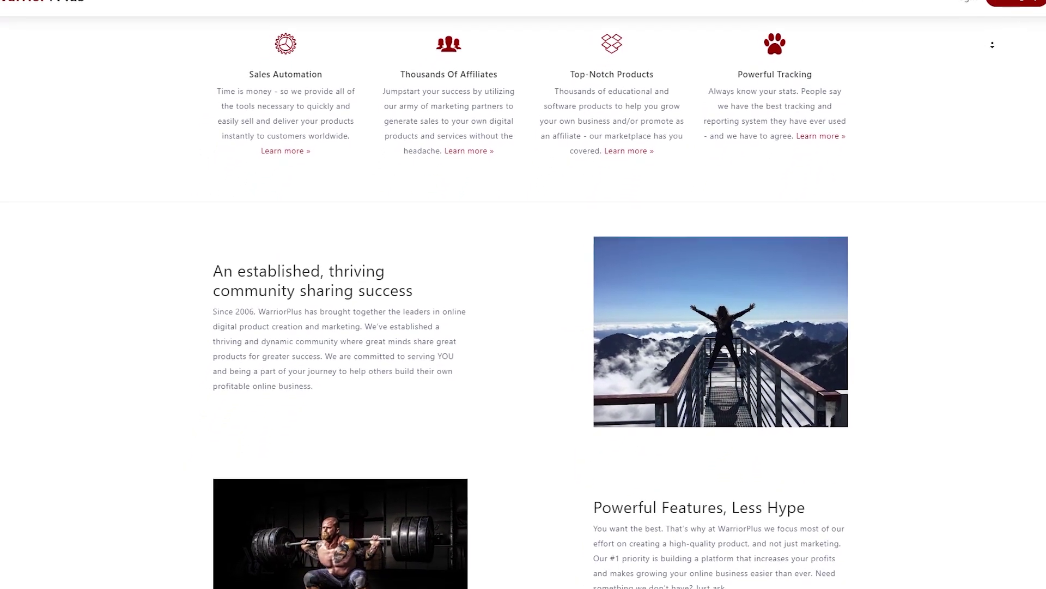
scroll(992, 50, down, 2)
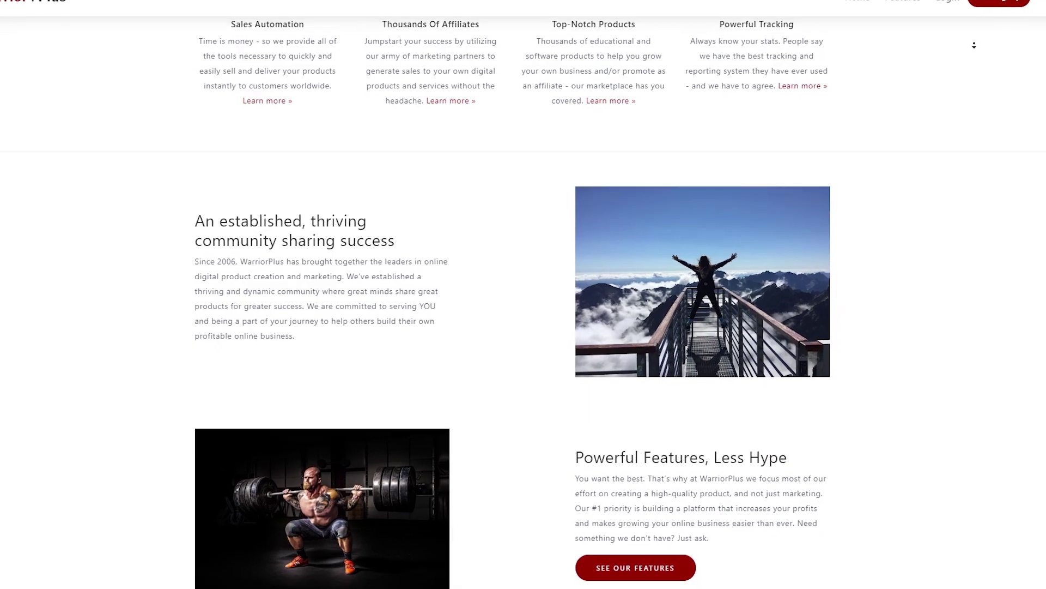
scroll(966, 44, down, 2)
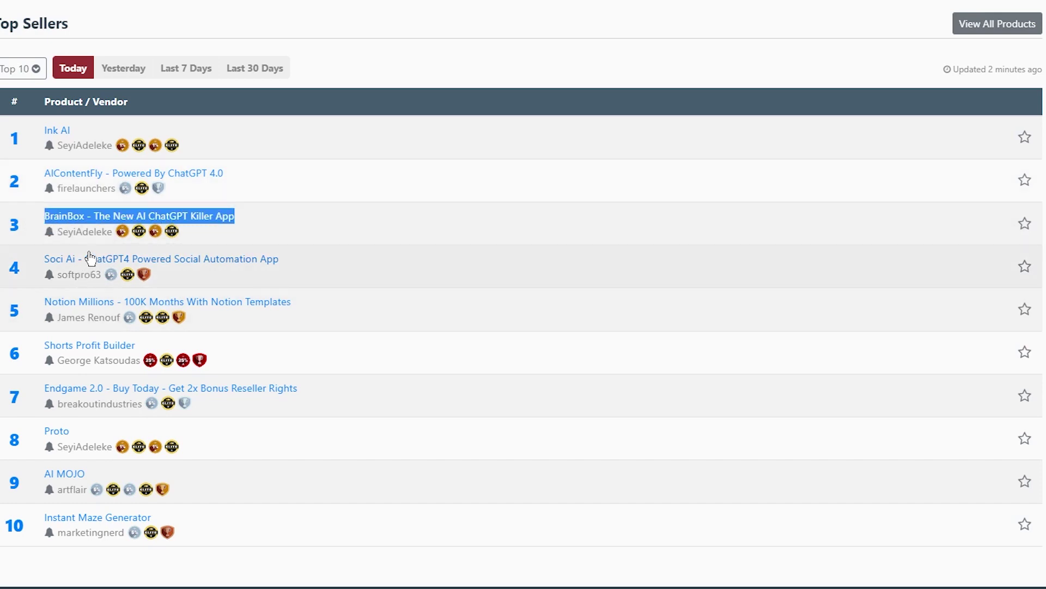
- Deselect the BrainBox title and move to Steemit's Trending posts feed
click(5, 185)
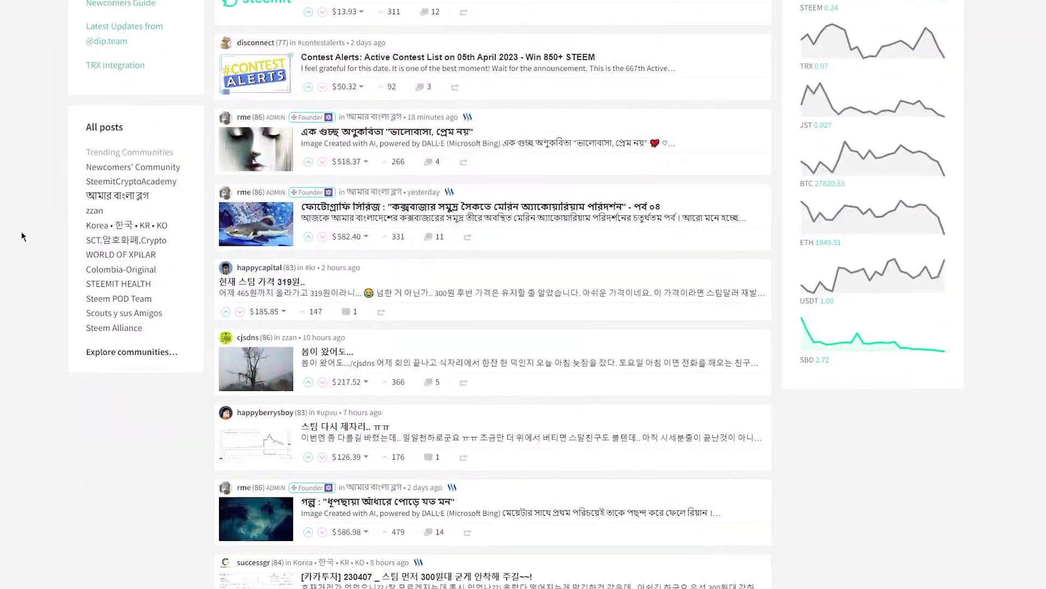
- Search Steemit for 'make money online' and scroll through the matching posts
scroll(11, 236, down, 3)
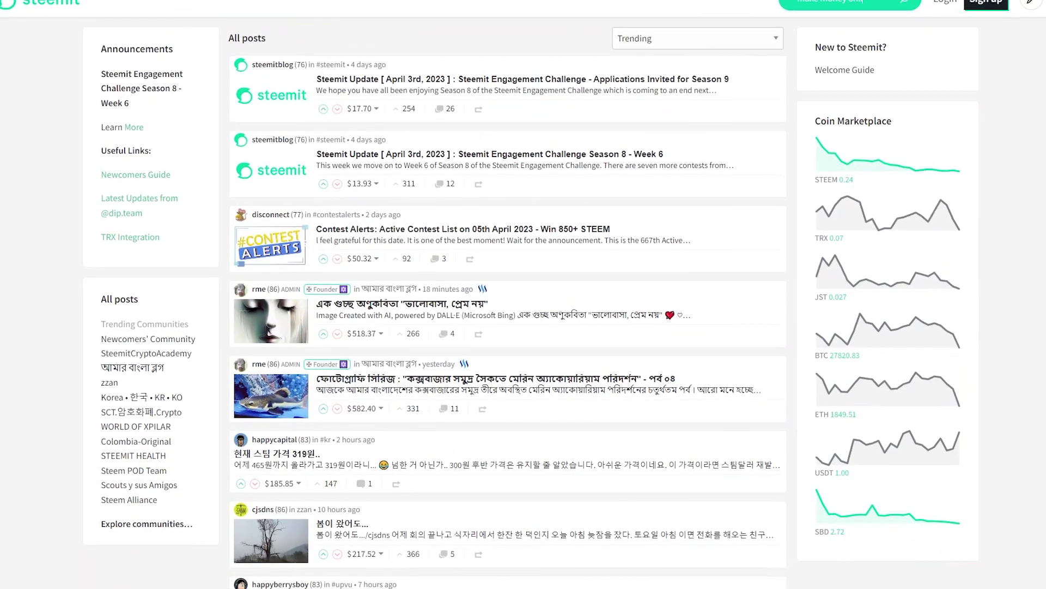
click(900, 7)
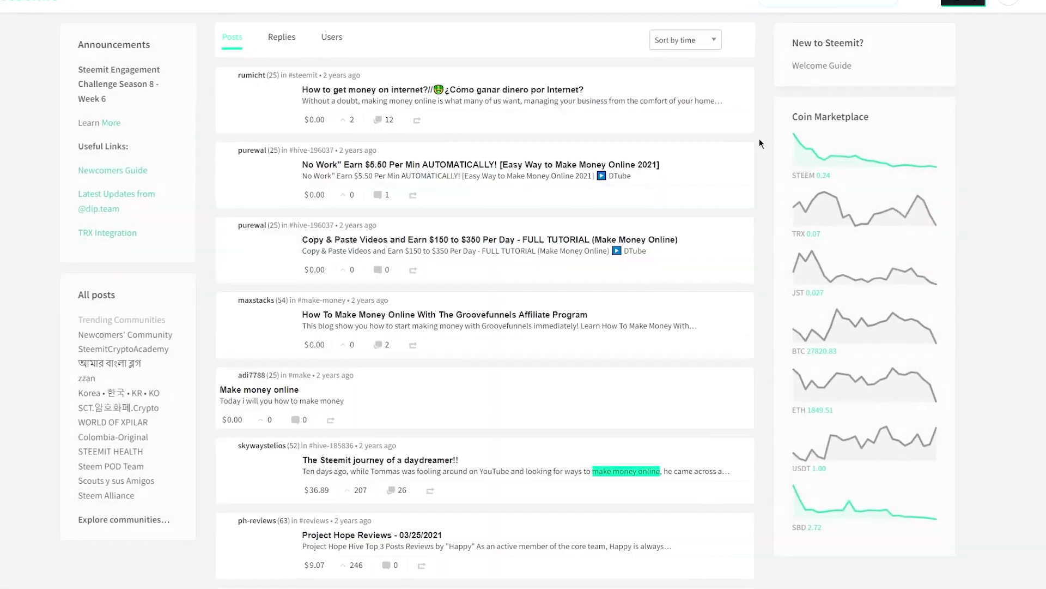
scroll(392, 202, down, 1)
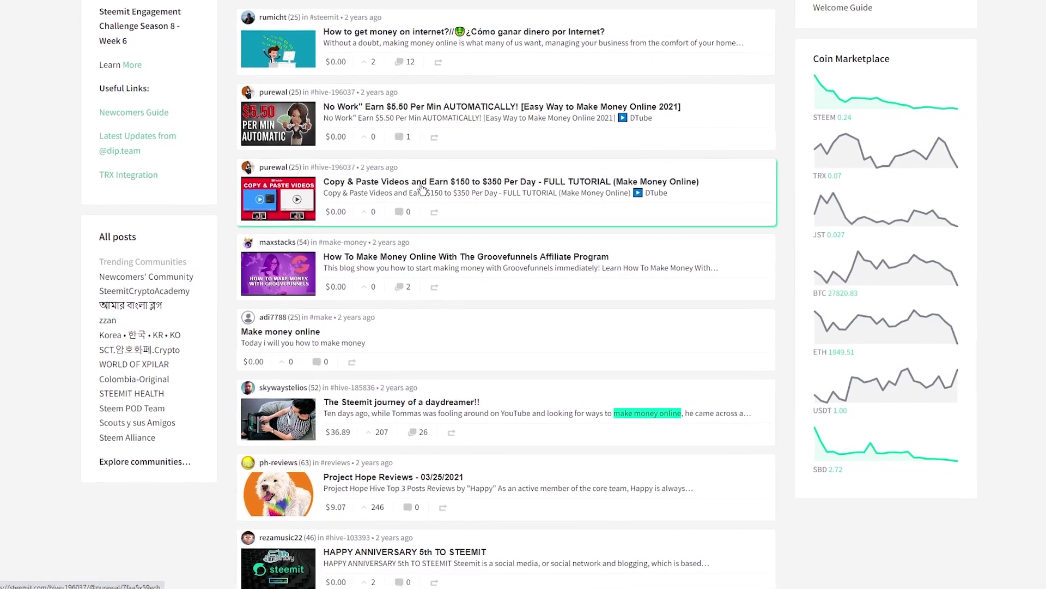
scroll(365, 212, down, 1)
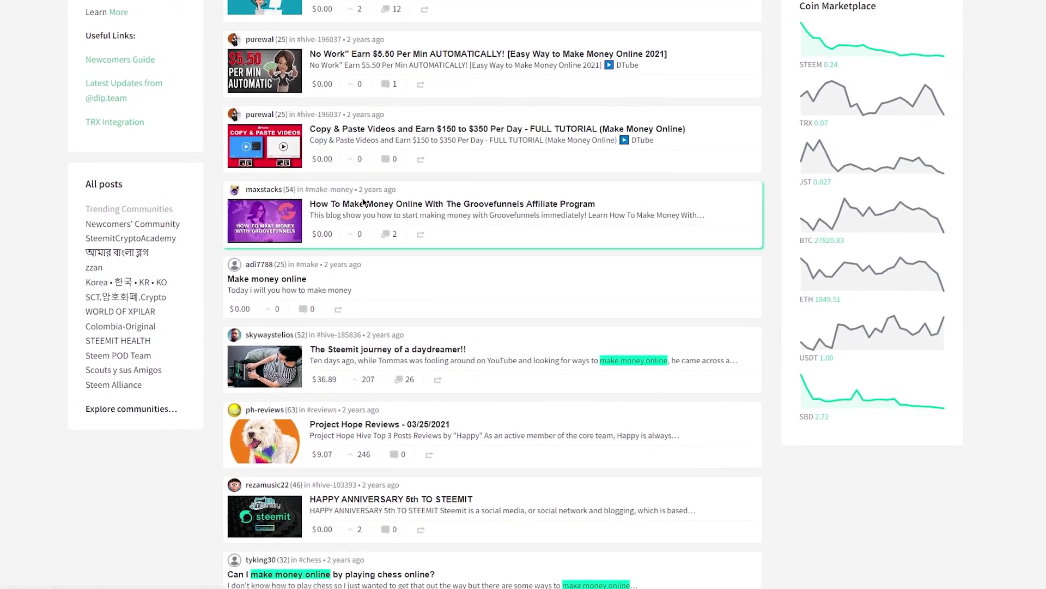
scroll(414, 191, down, 2)
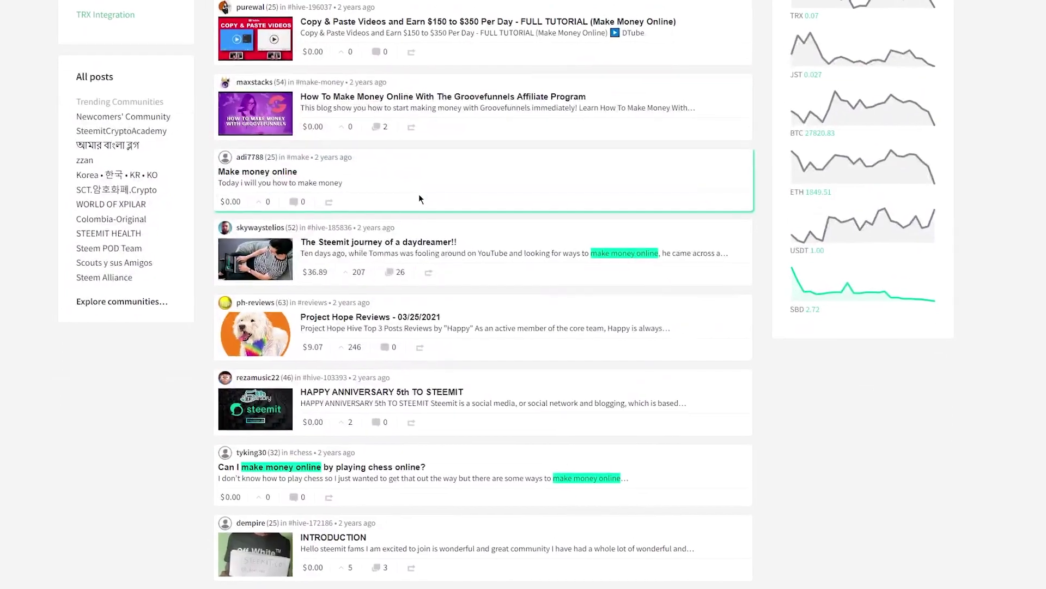
scroll(420, 194, up, 3)
scroll(428, 194, up, 1)
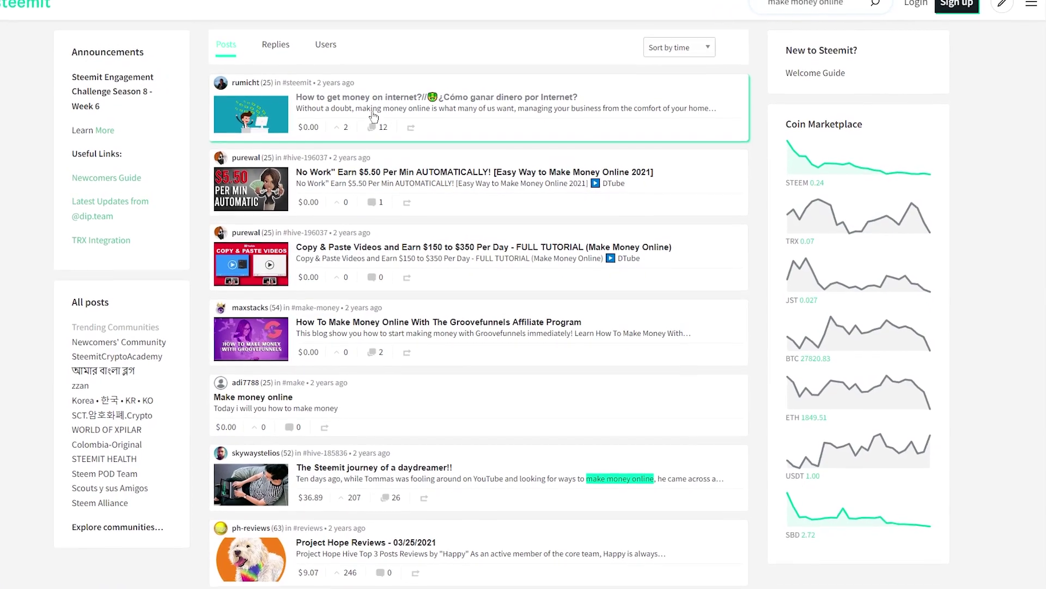
scroll(472, 133, down, 1)
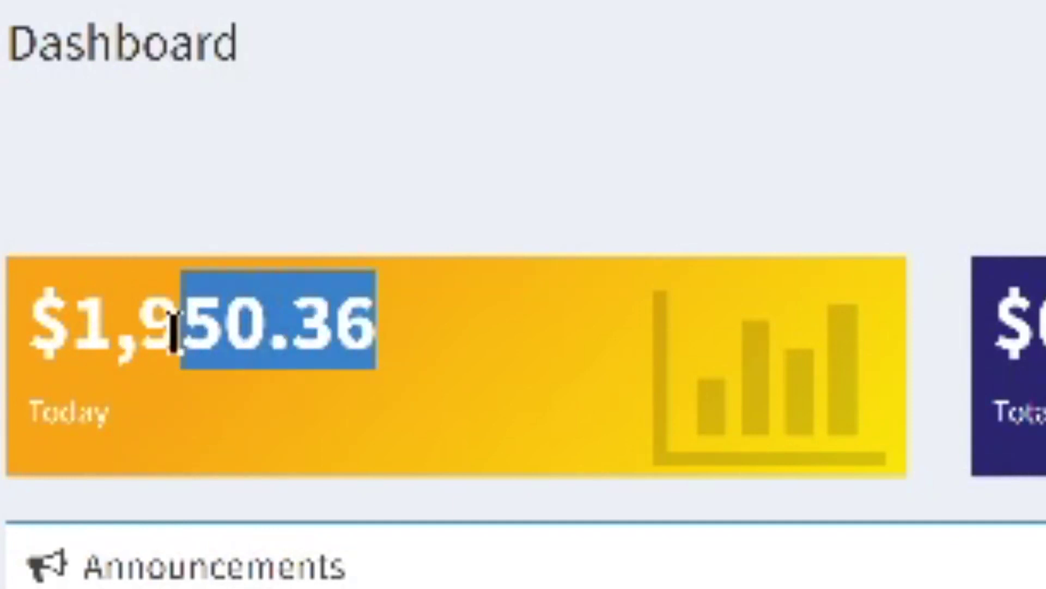
- Open Medium's Make Money Online topic and its trending article 'The Strategies I Used to Earn $5,543 in Just 1 Month'
click(86, 392)
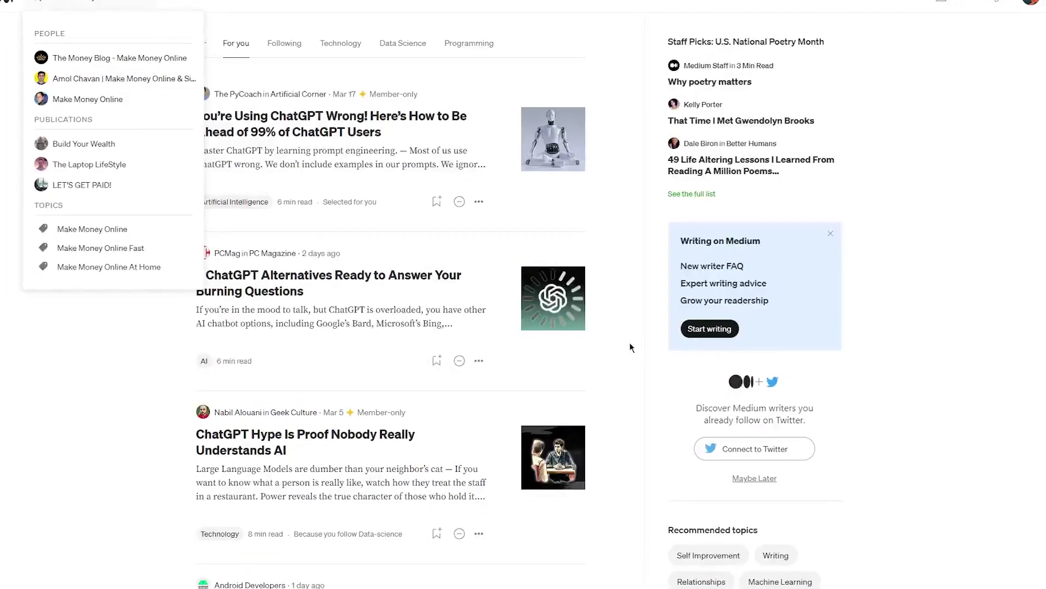
click(202, 225)
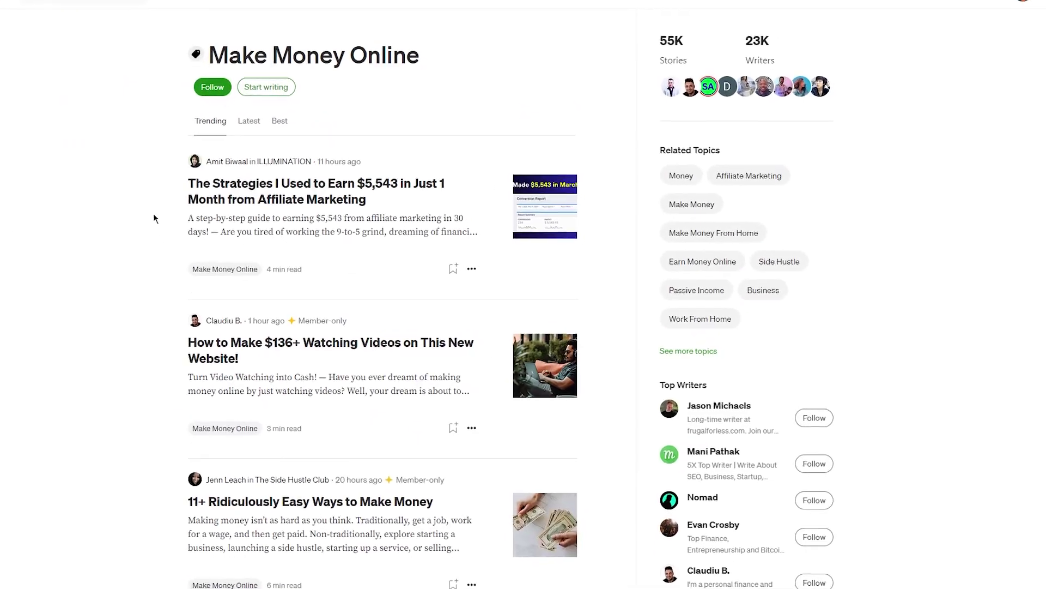
scroll(154, 218, up, 1)
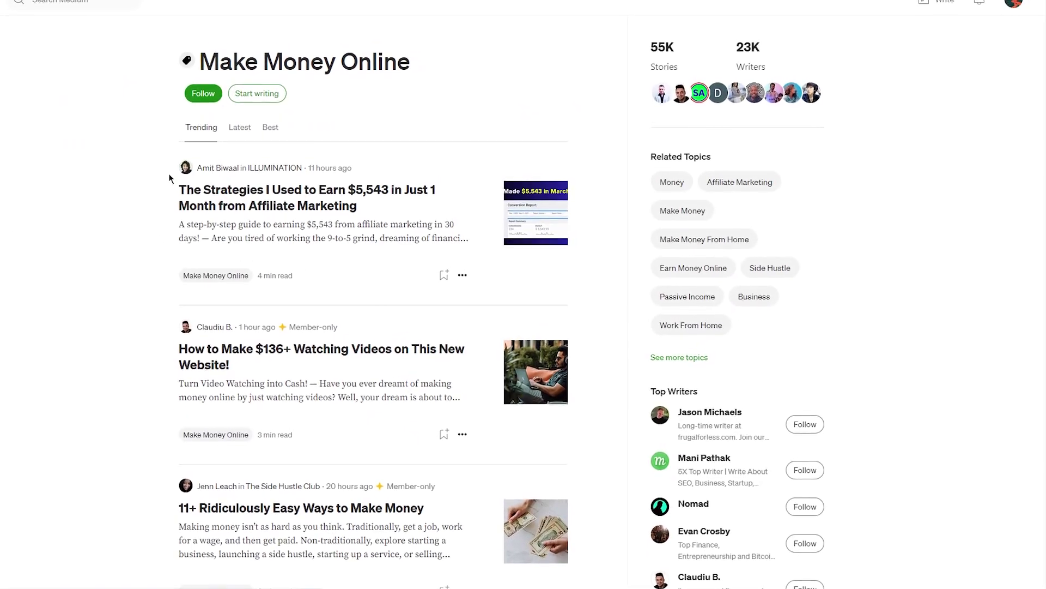
scroll(110, 158, down, 2)
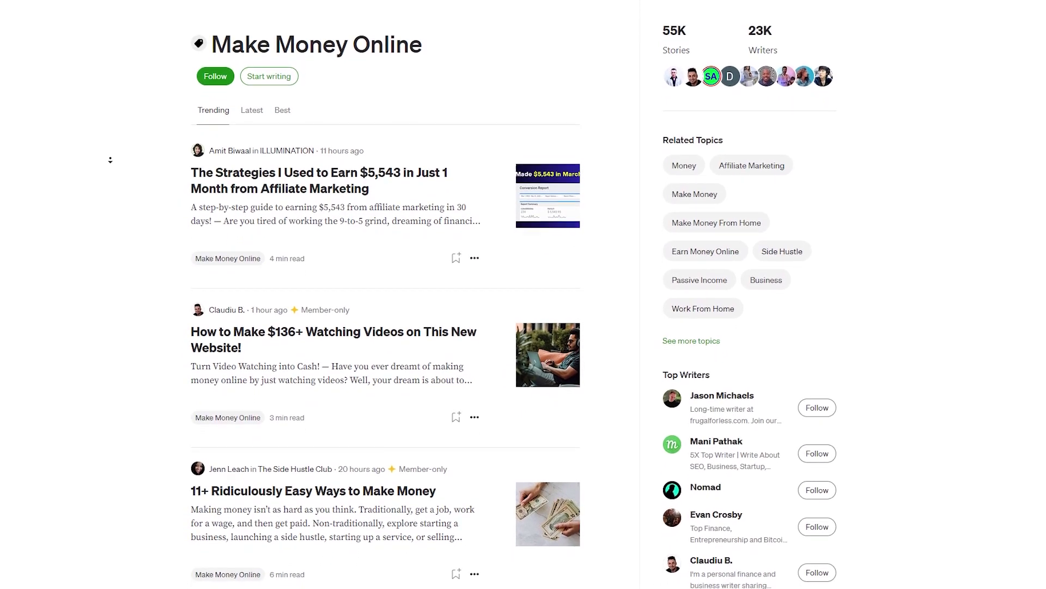
scroll(122, 149, down, 2)
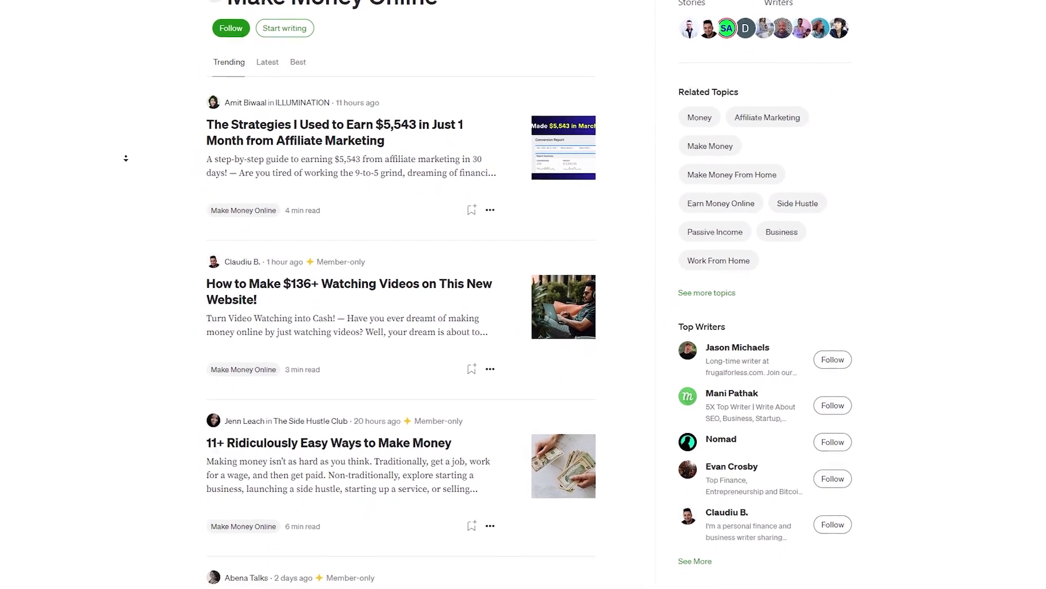
scroll(115, 156, down, 2)
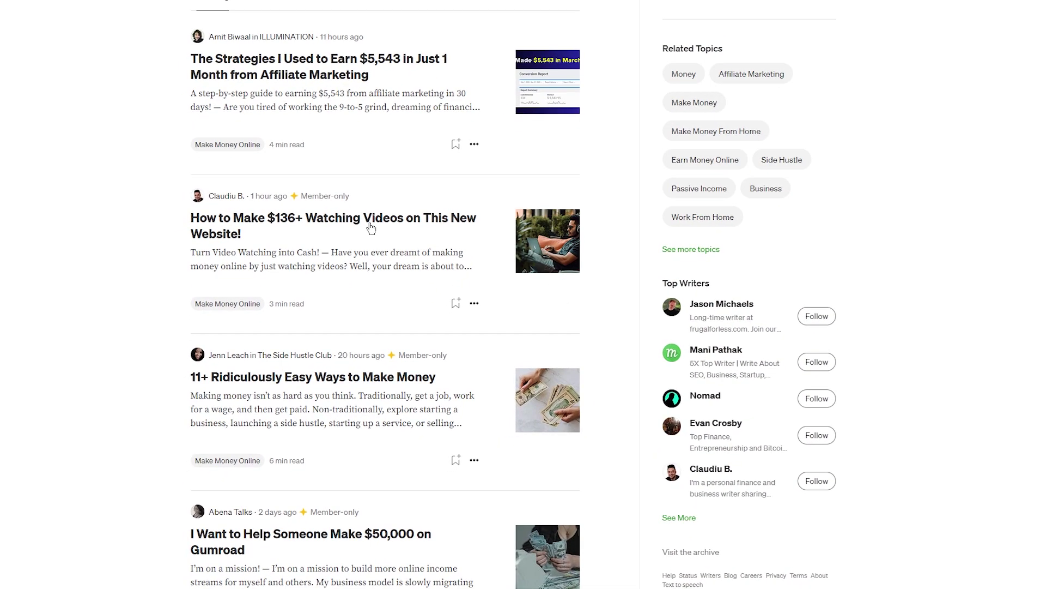
scroll(381, 231, down, 2)
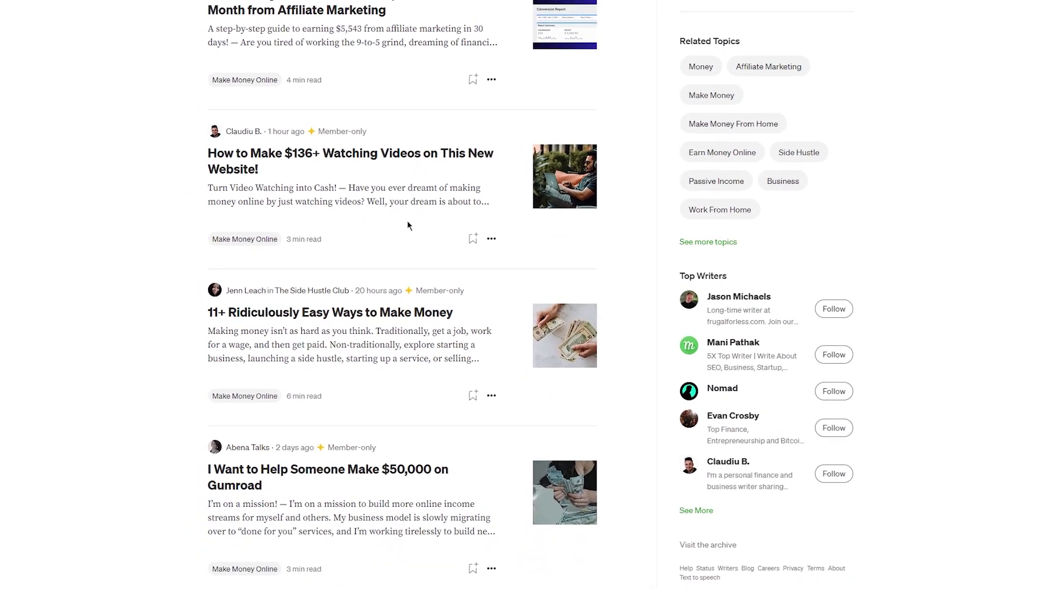
scroll(397, 227, down, 2)
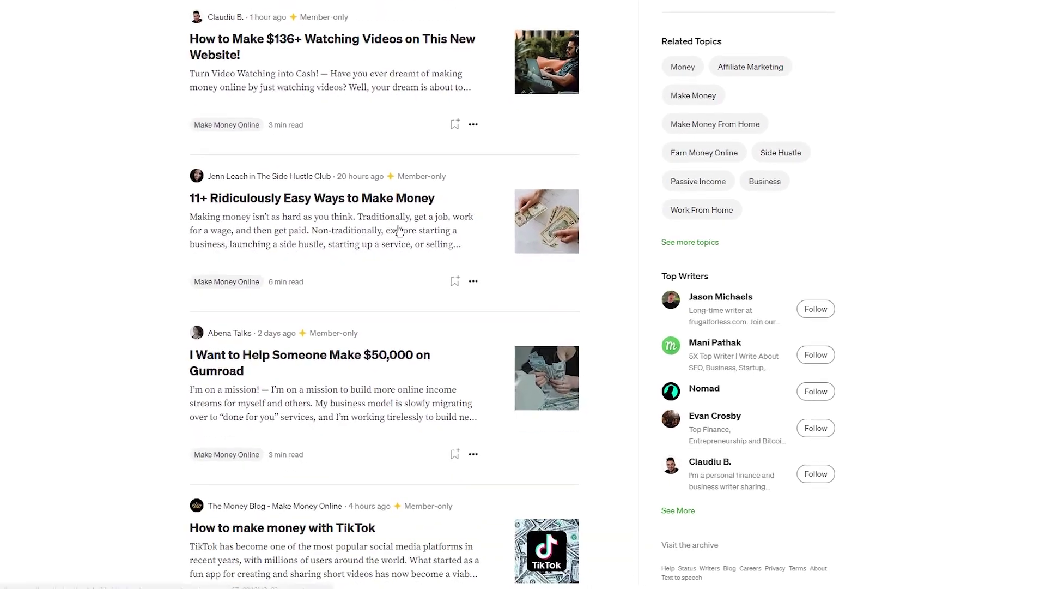
scroll(393, 224, up, 5)
click(388, 214)
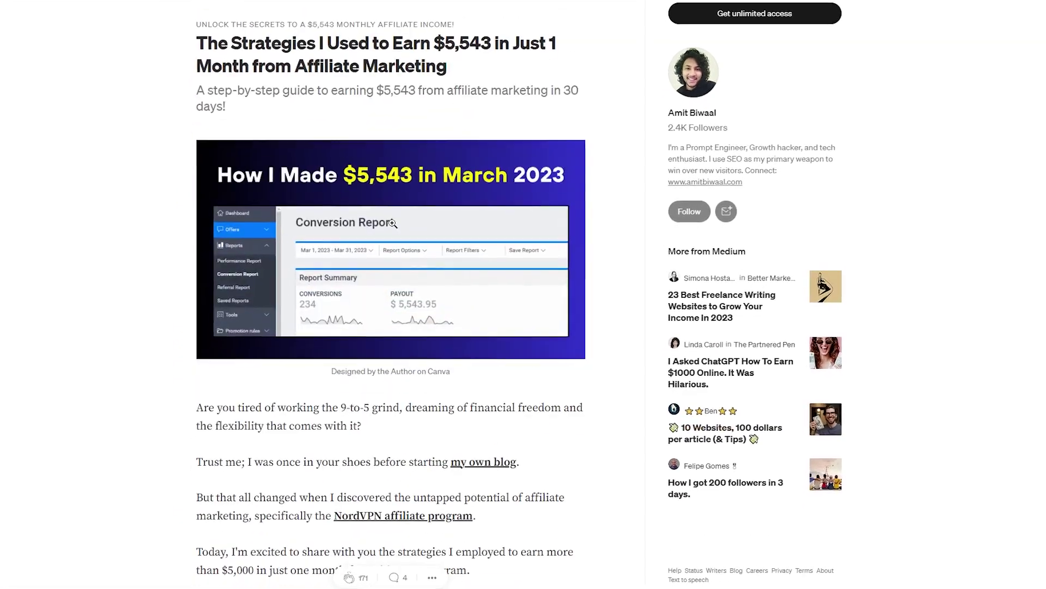
- Read through the $5,543 affiliate marketing article, then open 'How to Make $136+ Watching Videos on This New Website!'
scroll(408, 208, down, 1)
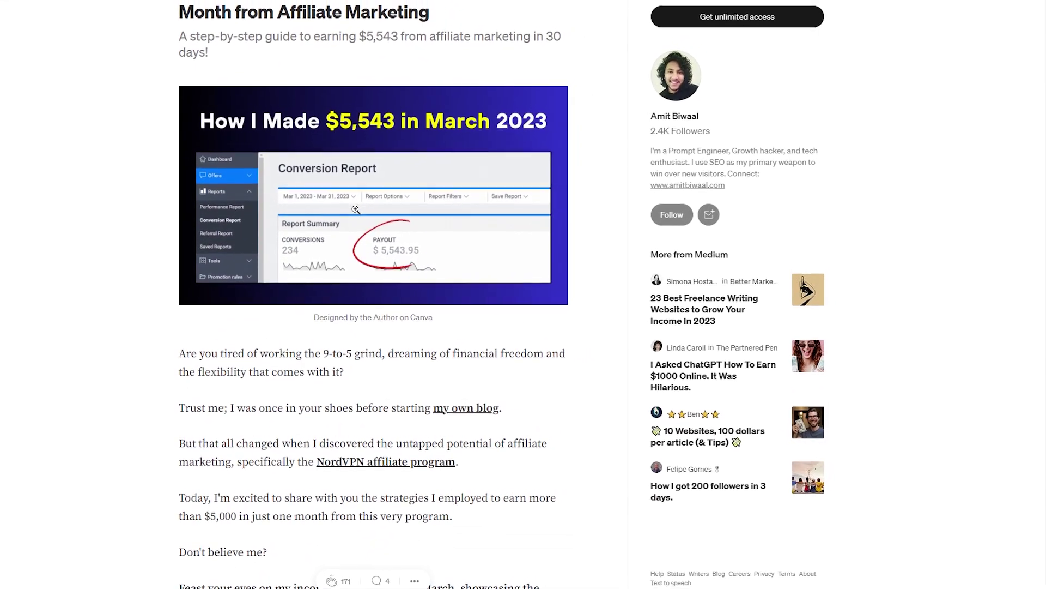
scroll(365, 238, down, 2)
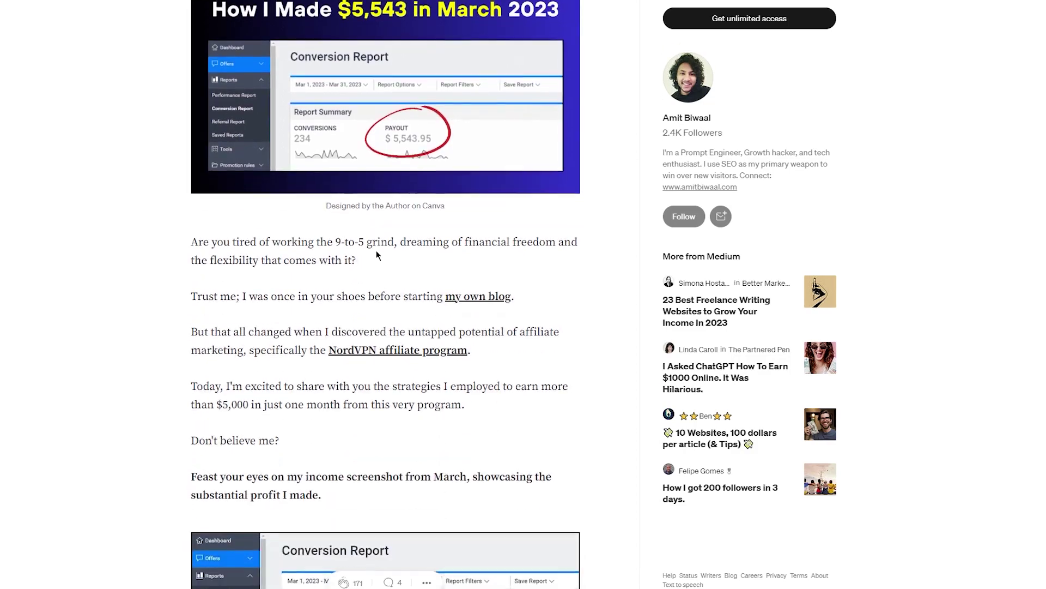
scroll(374, 334, down, 6)
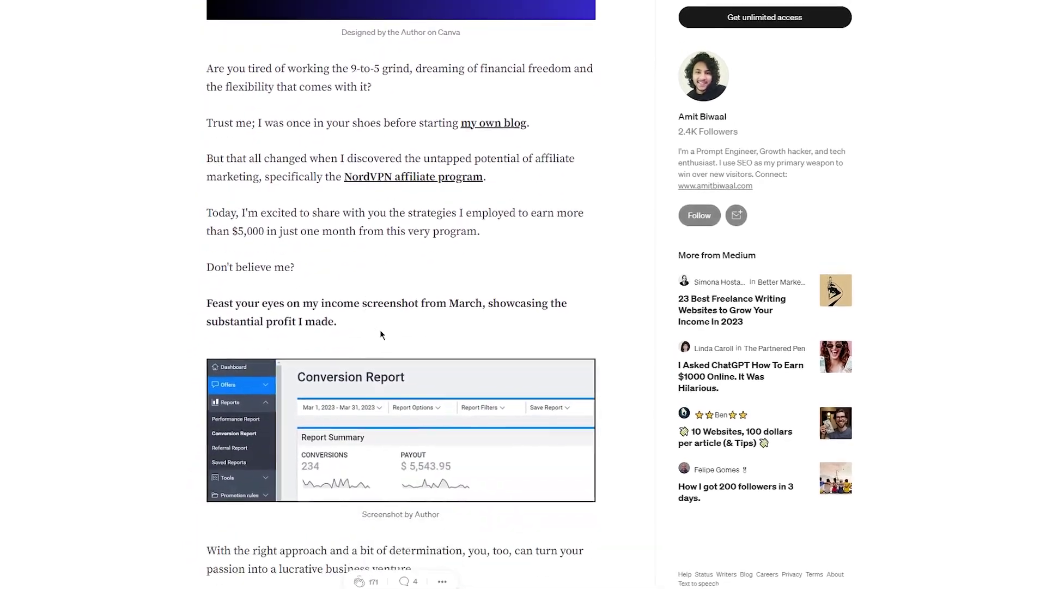
scroll(381, 338, down, 5)
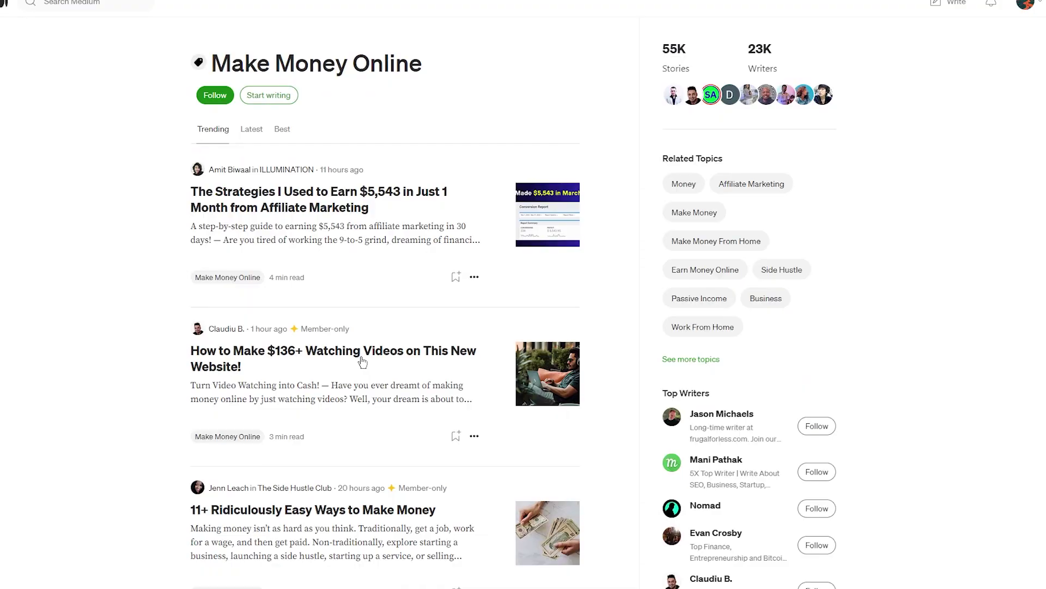
scroll(361, 352, down, 1)
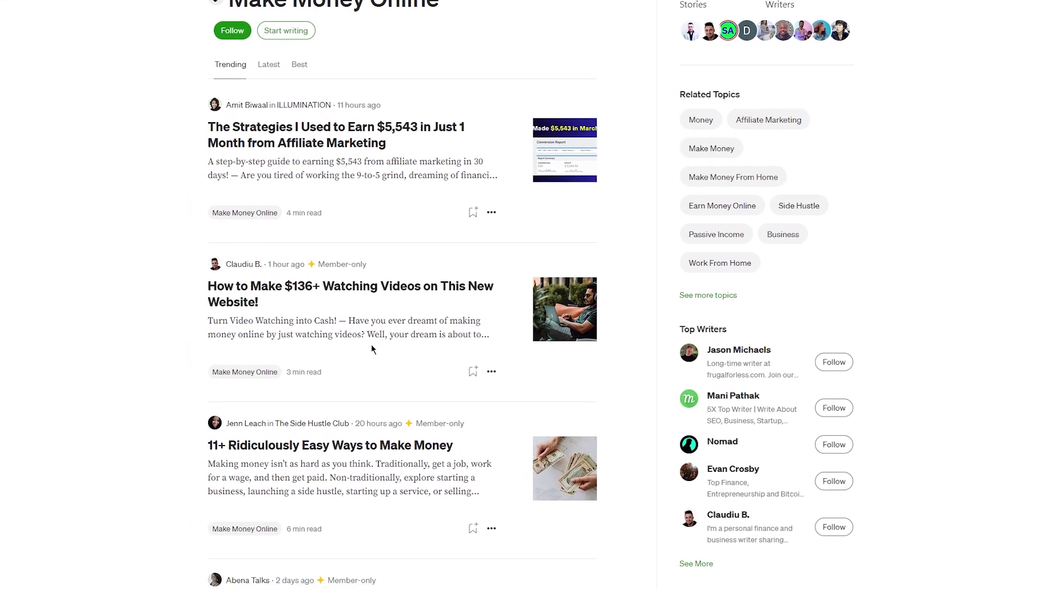
click(341, 301)
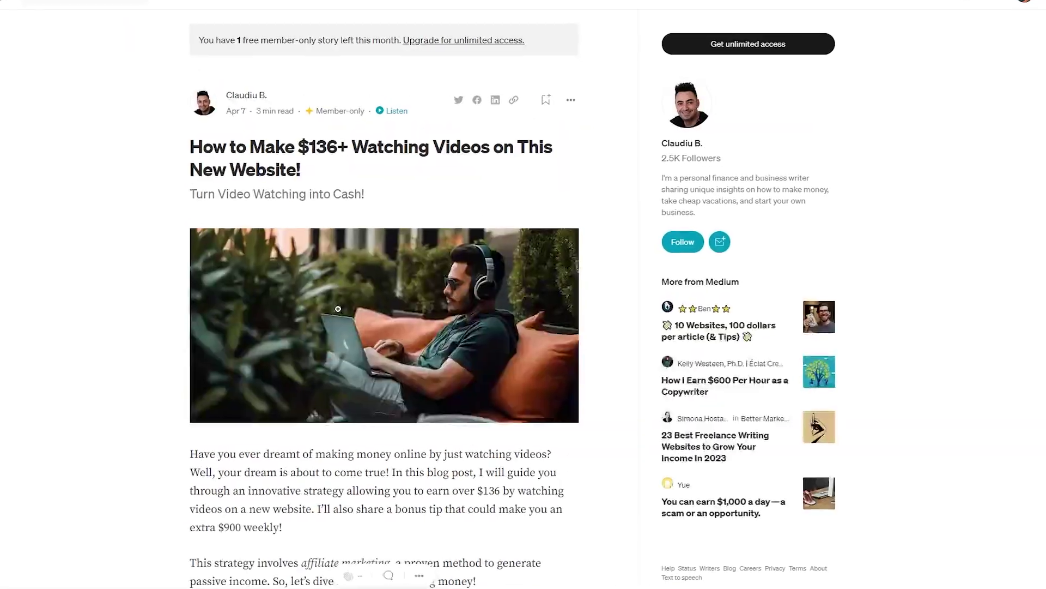
scroll(338, 309, down, 4)
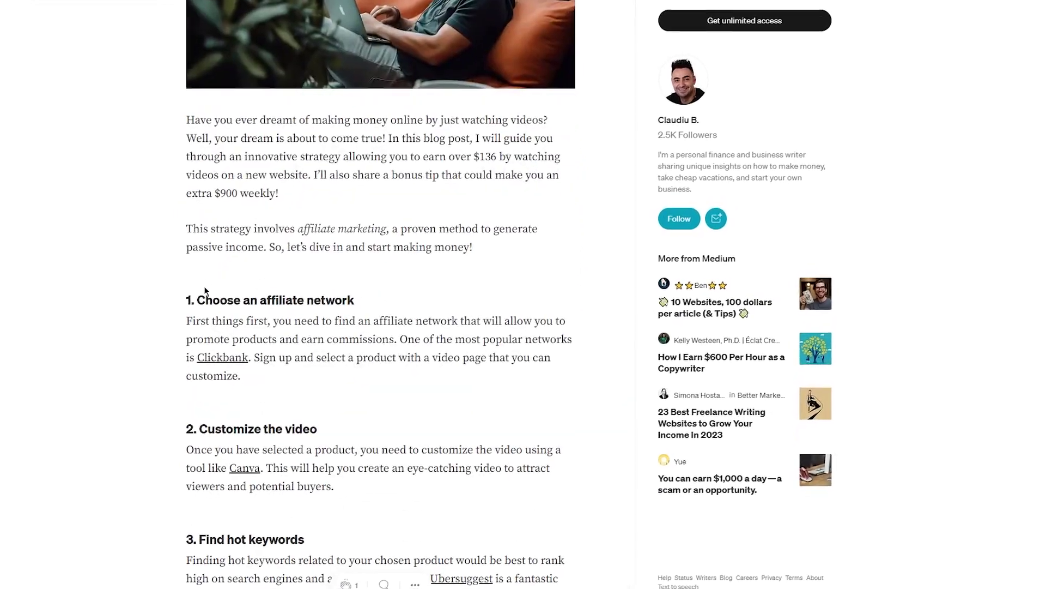
drag(238, 143, 485, 251)
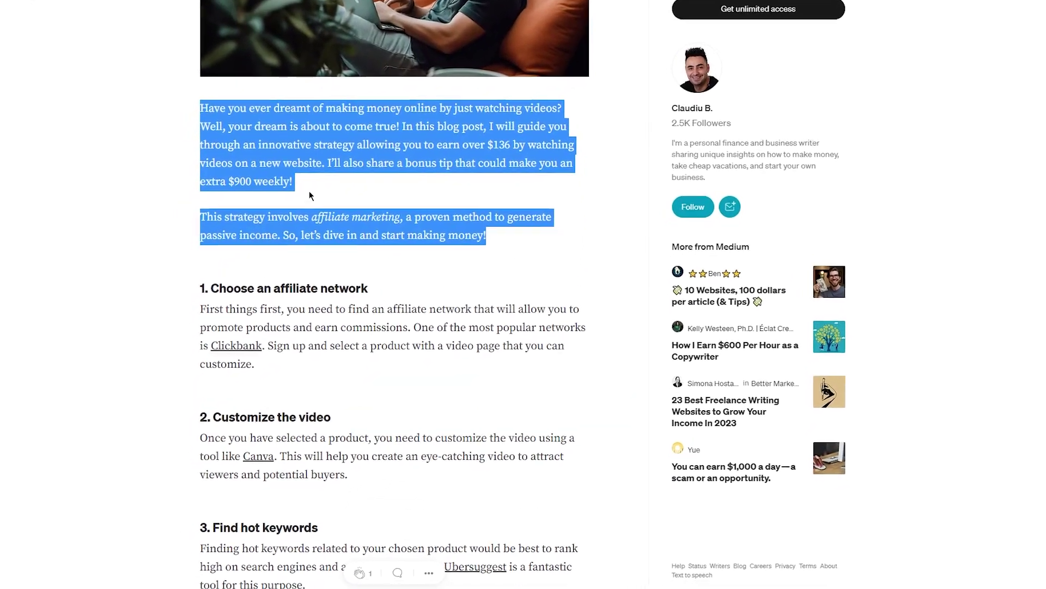
scroll(431, 249, down, 5)
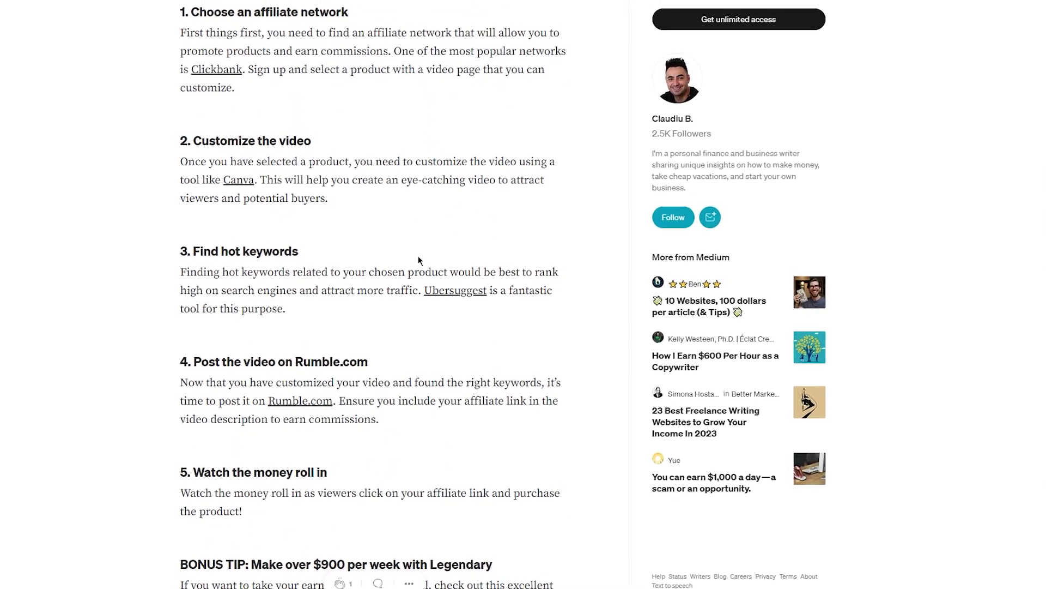
scroll(419, 251, down, 2)
scroll(428, 262, up, 7)
click(364, 300)
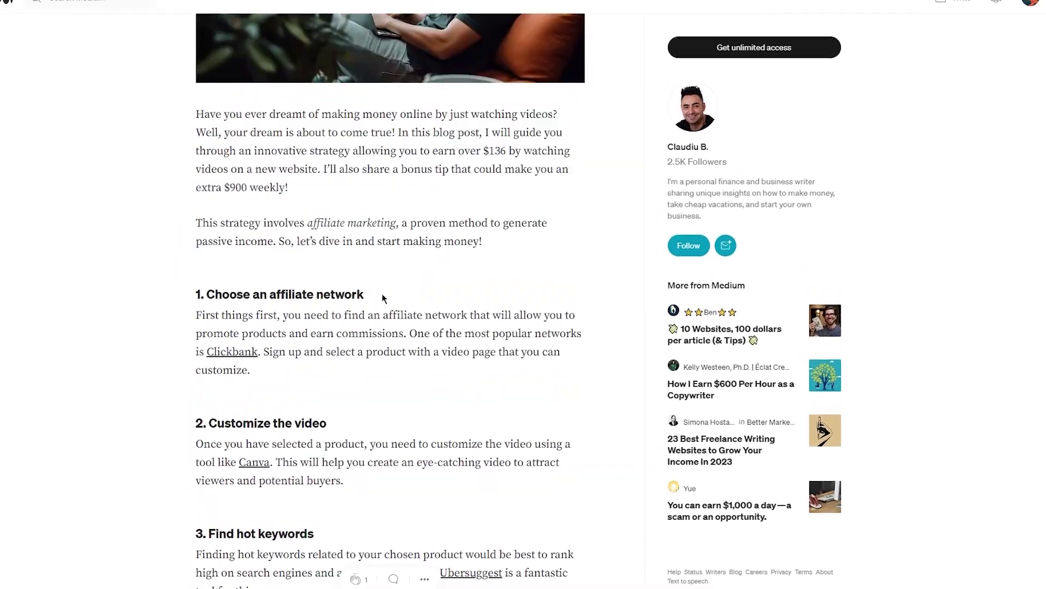
triple_click(271, 296)
scroll(305, 286, down, 9)
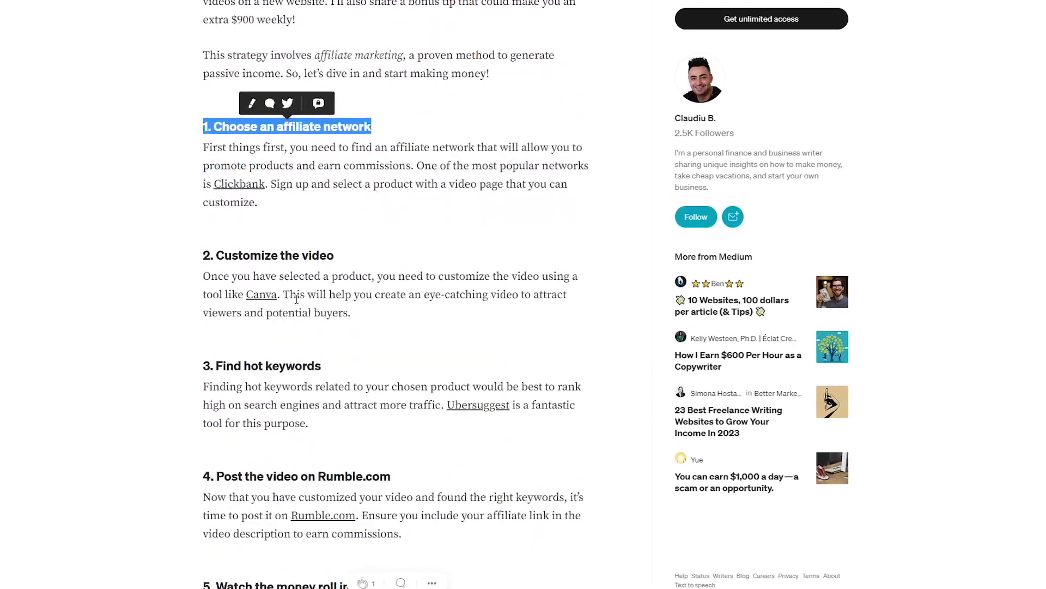
scroll(353, 286, down, 2)
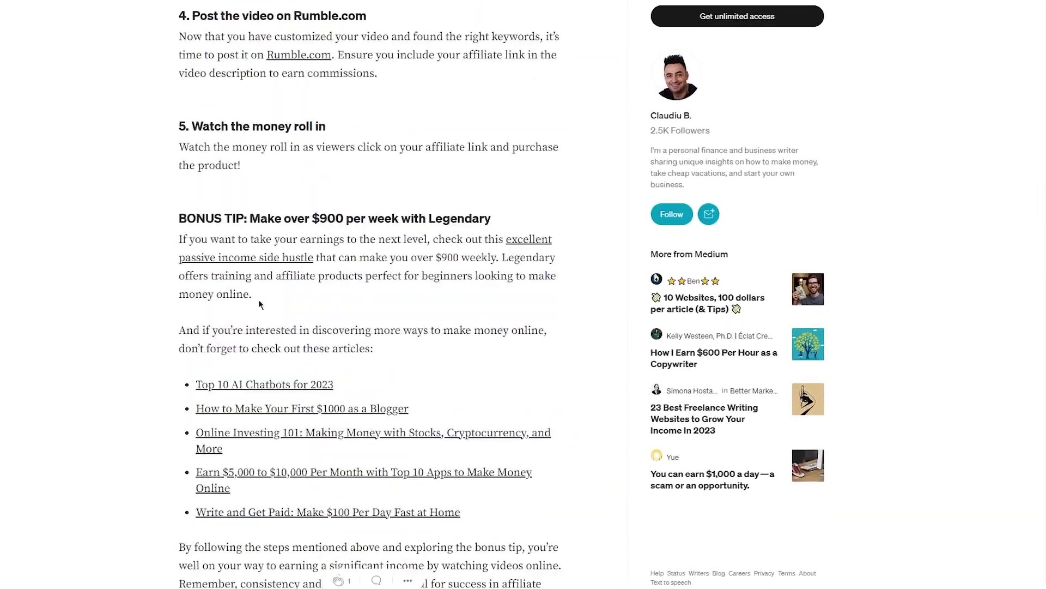
drag(180, 223, 352, 324)
click(353, 325)
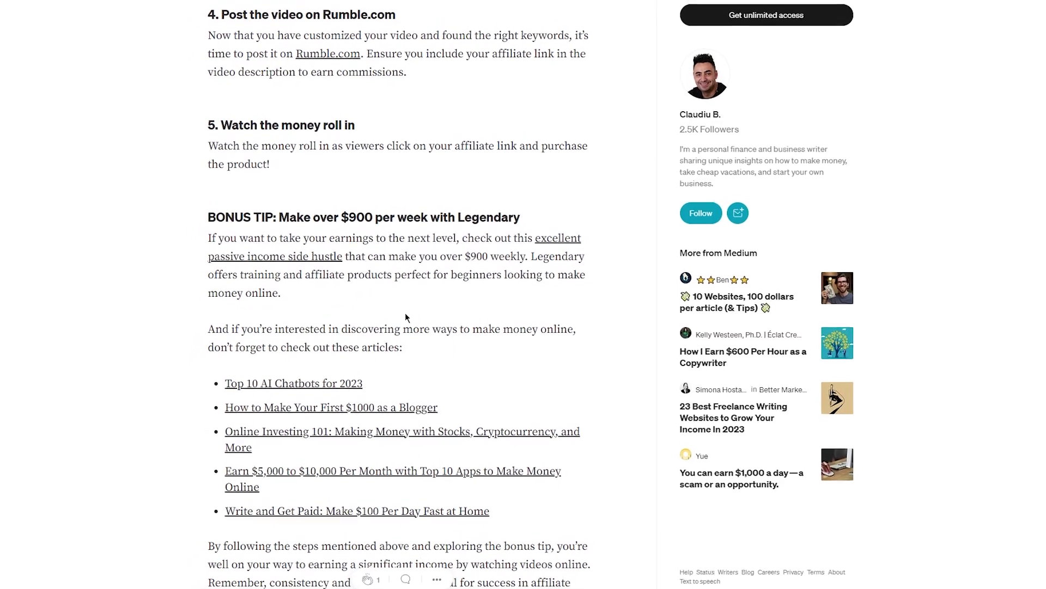
scroll(404, 312, down, 1)
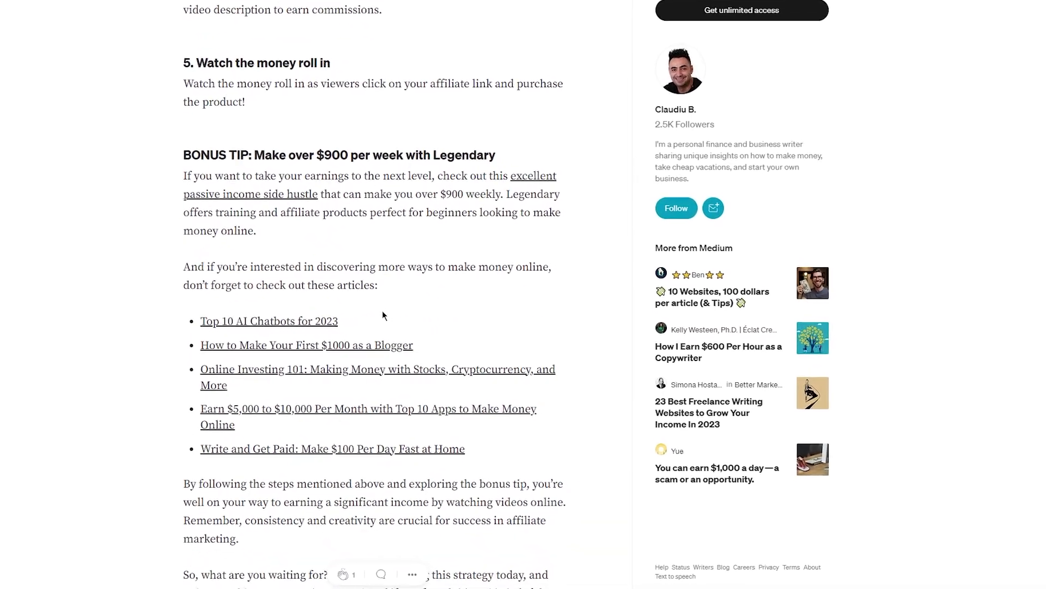
scroll(391, 316, down, 2)
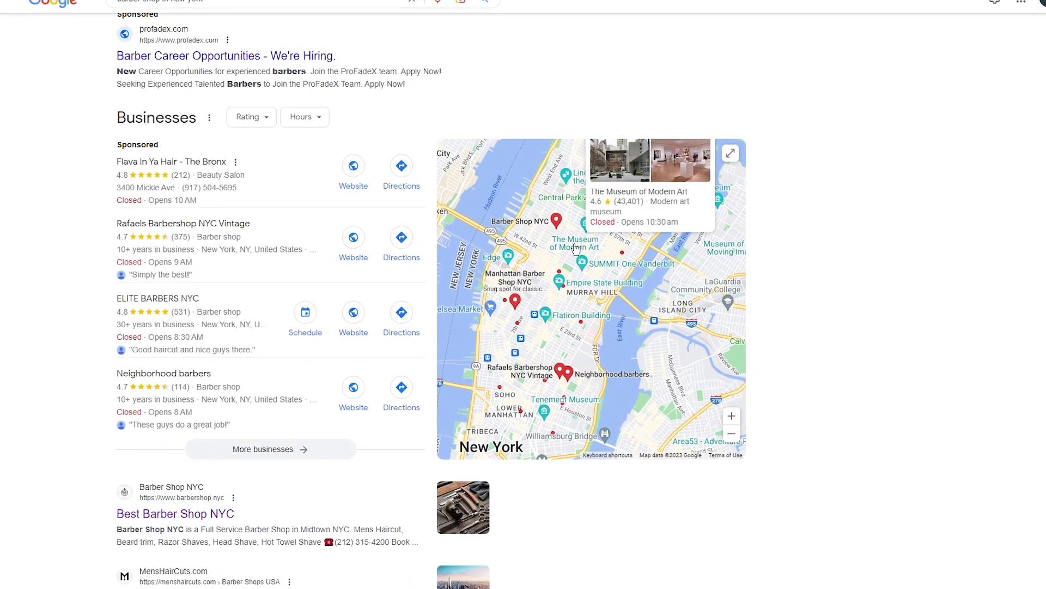
- Look over the four barbershops in the Businesses pack, such as ELITE BARBERS NYC rated 4.8, beside the map
mouse_move(721, 253)
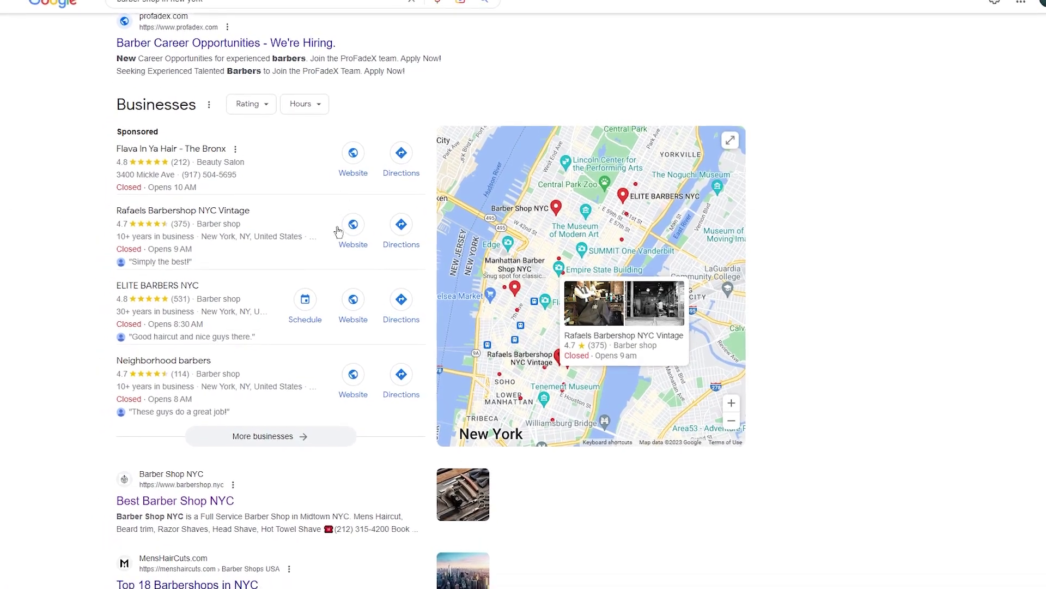
- Show 'More businesses' and browse the listings, including Manhattan Barber Shop N.Y.C and York Barber Shop
click(303, 436)
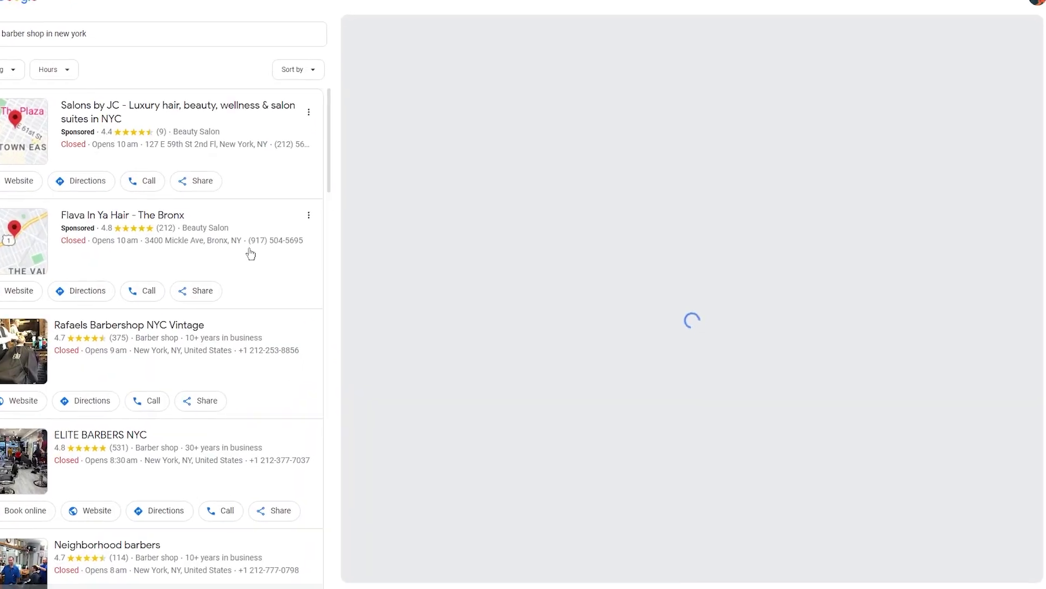
scroll(250, 254, down, 5)
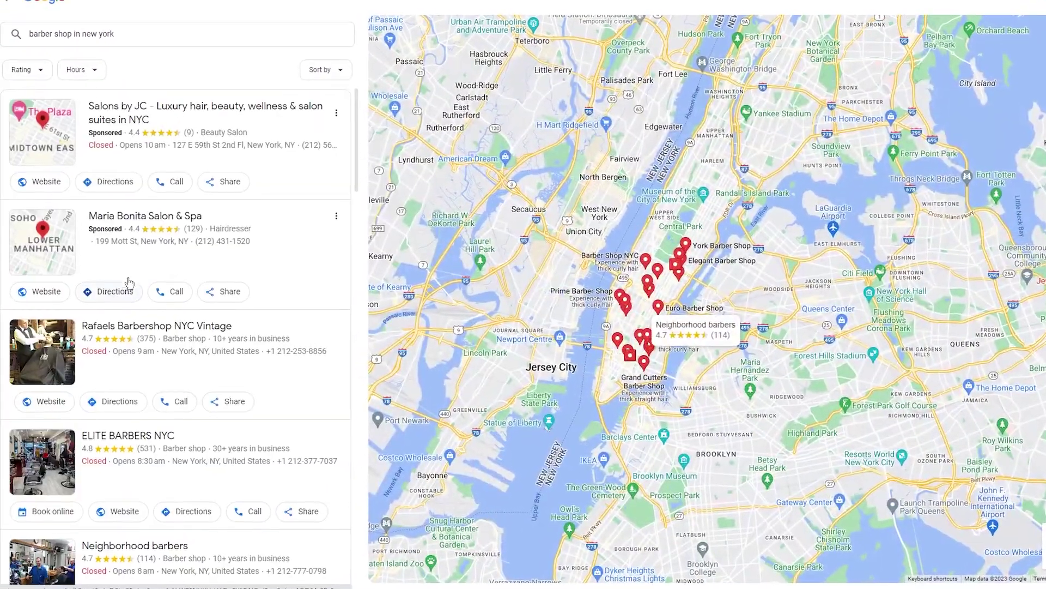
scroll(129, 282, down, 4)
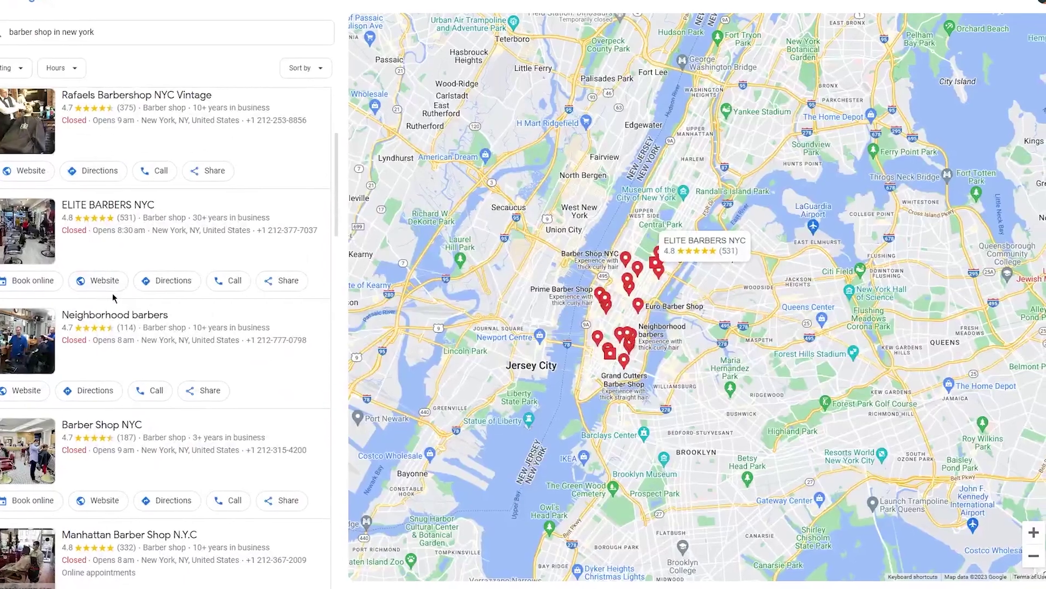
scroll(114, 298, down, 3)
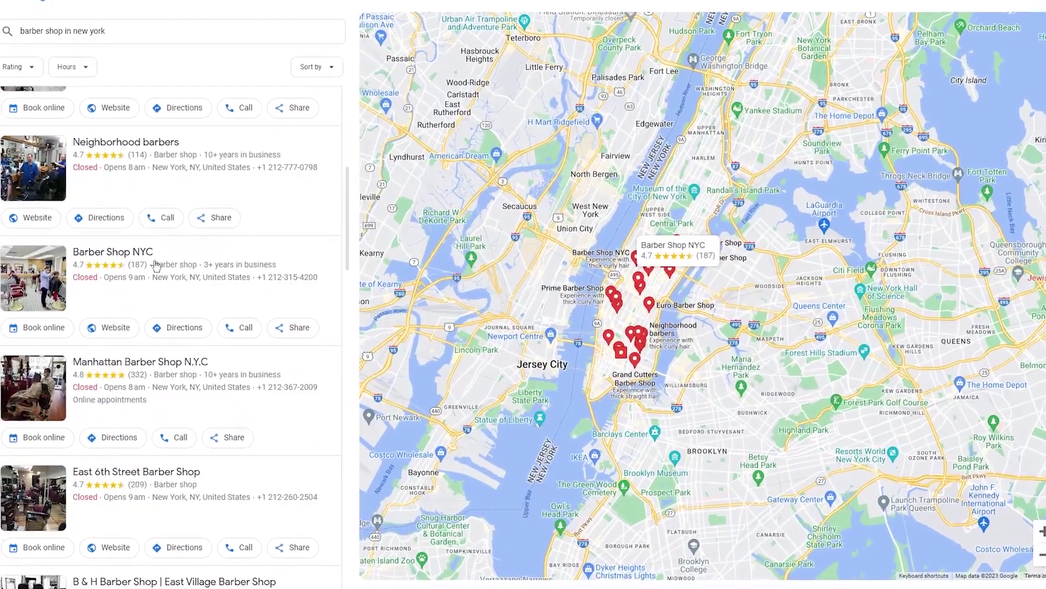
scroll(157, 293, down, 3)
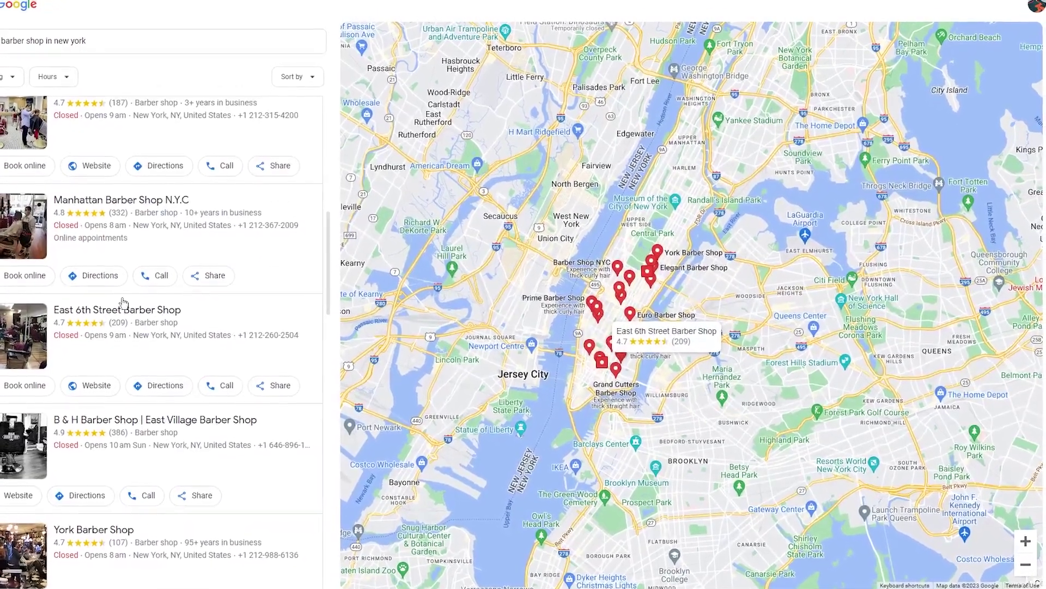
scroll(139, 303, up, 7)
scroll(147, 307, up, 3)
- Go back to the 'barber shop in new york' results showing about 27,400,000 hits above the map
key(alt+Left)
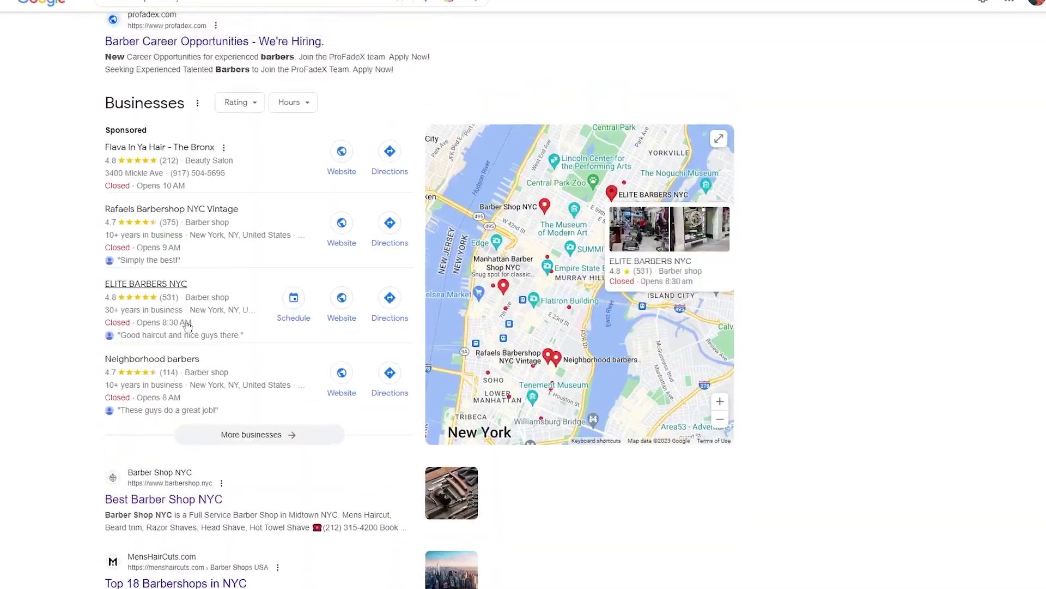
scroll(261, 321, up, 2)
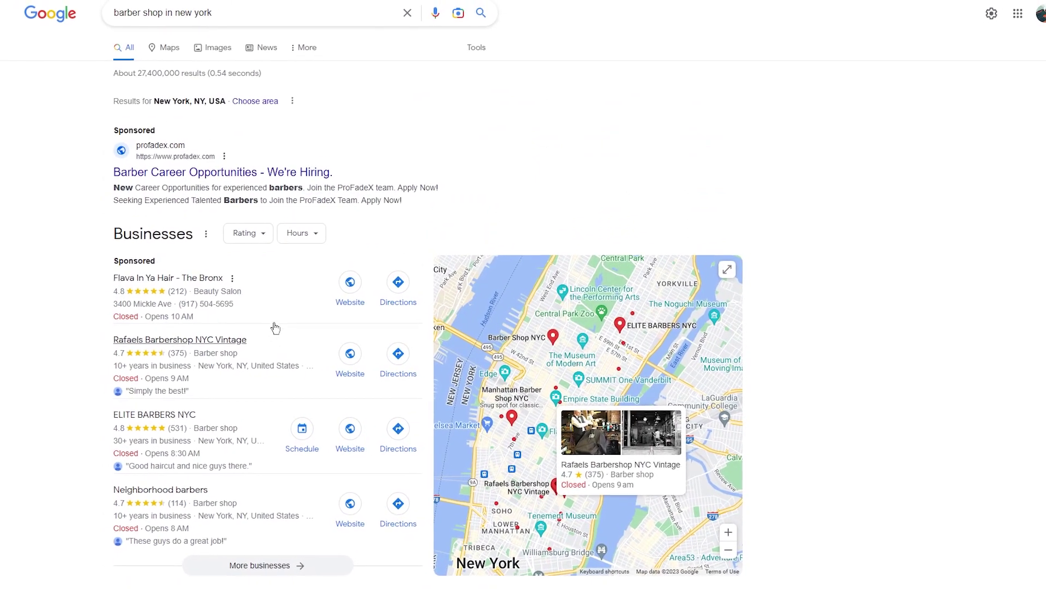